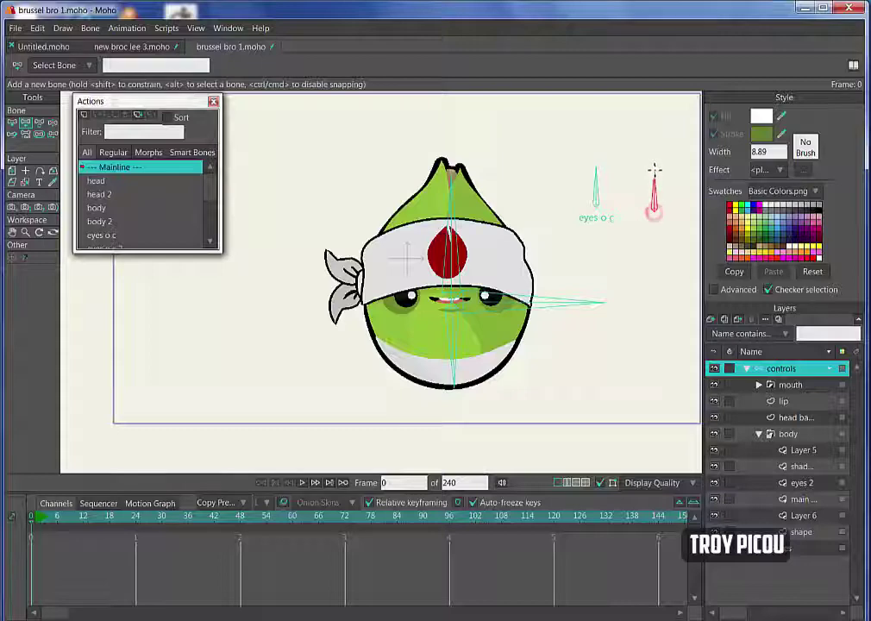
- Name the new bone beside the eyes o c bone "sq st" and make it a Smart Bone dial
{"action": "left_click", "coordinate": [137, 66]}
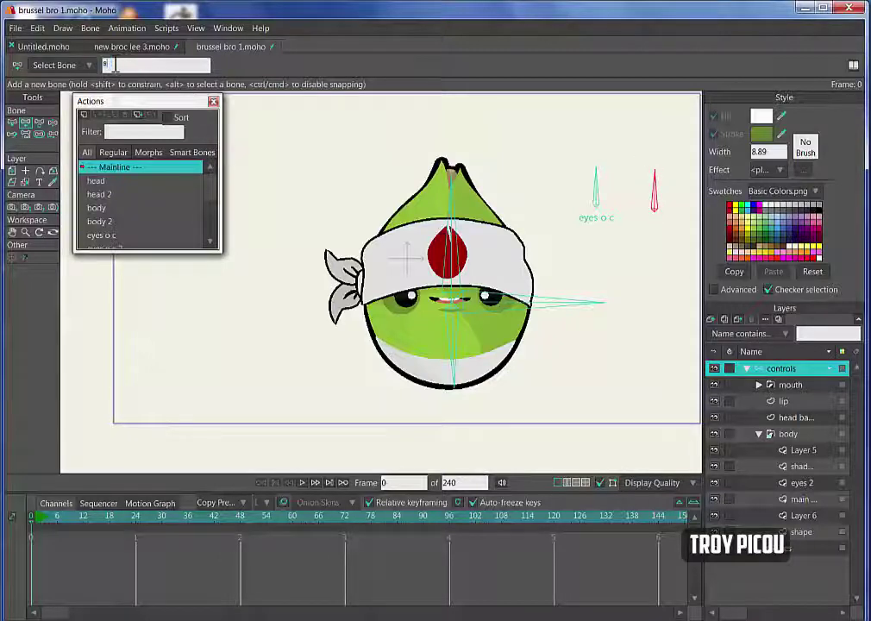
{"action": "type", "text": "sq st"}
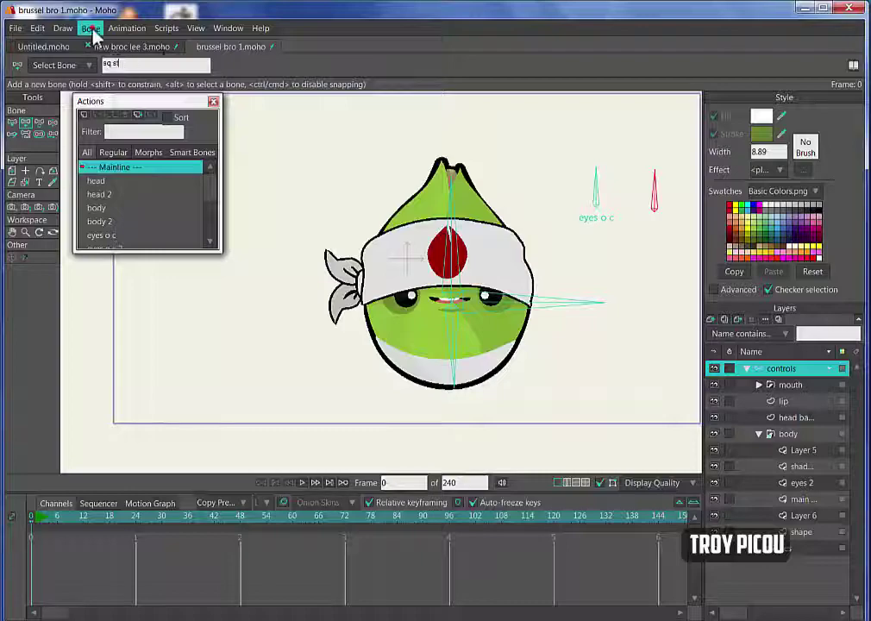
{"action": "left_click", "coordinate": [90, 28]}
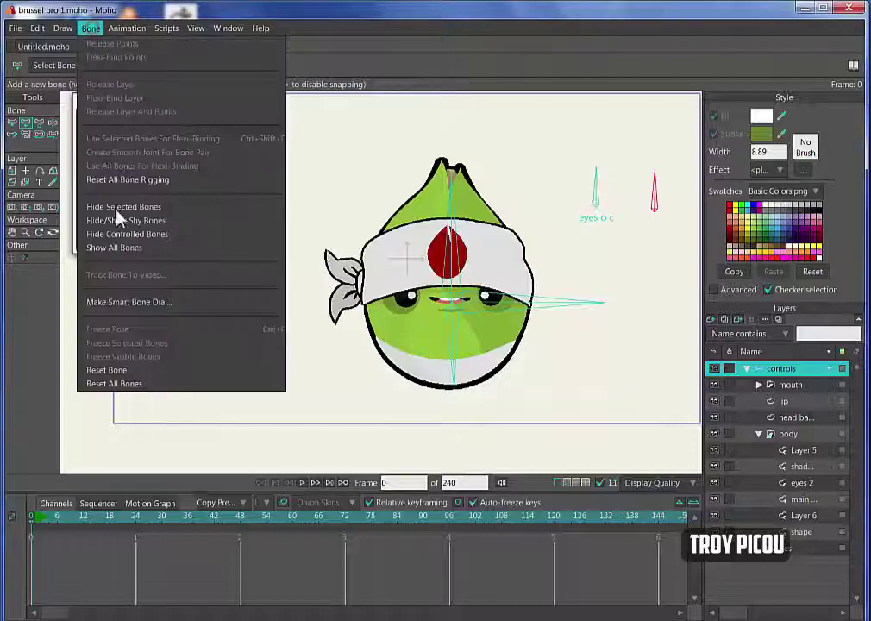
{"action": "left_click", "coordinate": [159, 302]}
{"action": "left_click", "coordinate": [471, 383]}
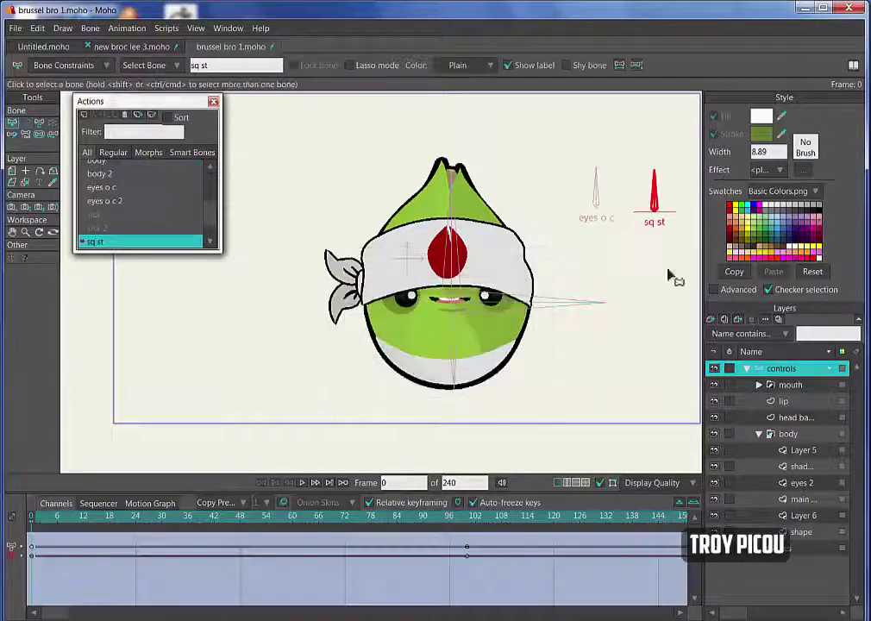
{"action": "left_click_drag", "start_coordinate": [58, 535], "coordinate": [33, 545]}
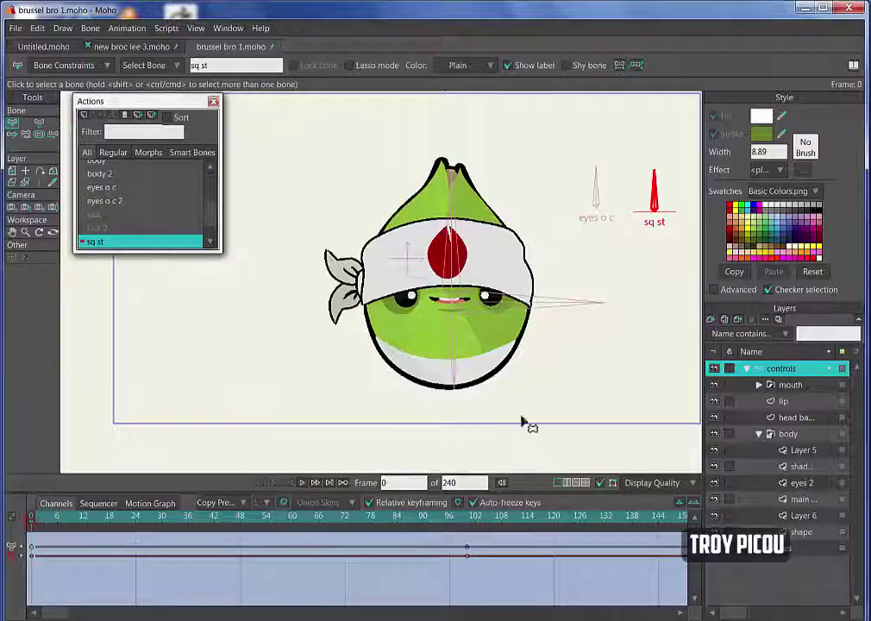
- Add a vector layer beneath the controls layer and draw a long, thin horizontal rectangle across the character's base
{"action": "left_click", "coordinate": [748, 368]}
{"action": "left_click", "coordinate": [717, 321]}
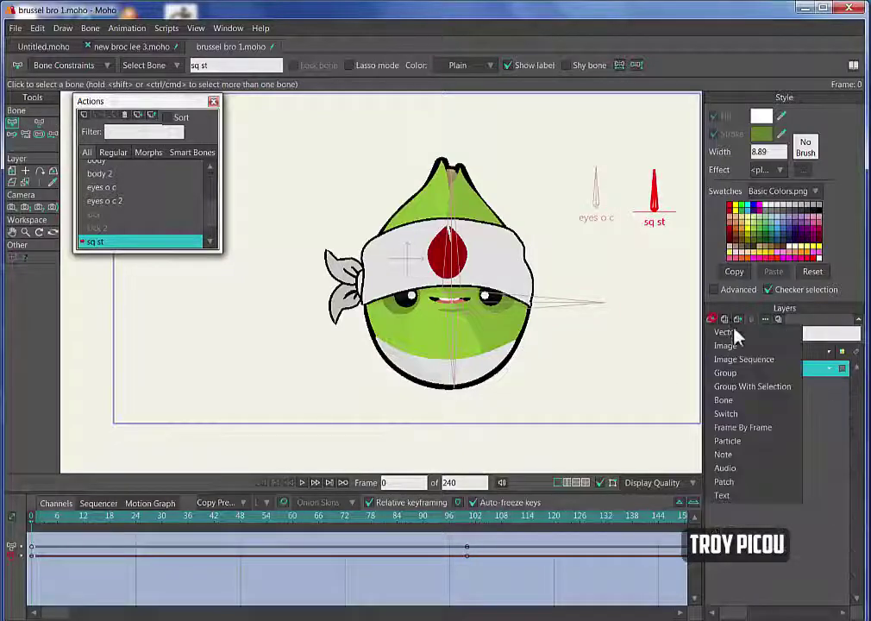
{"action": "left_click", "coordinate": [729, 332]}
{"action": "left_click_drag", "start_coordinate": [752, 412], "coordinate": [753, 401]}
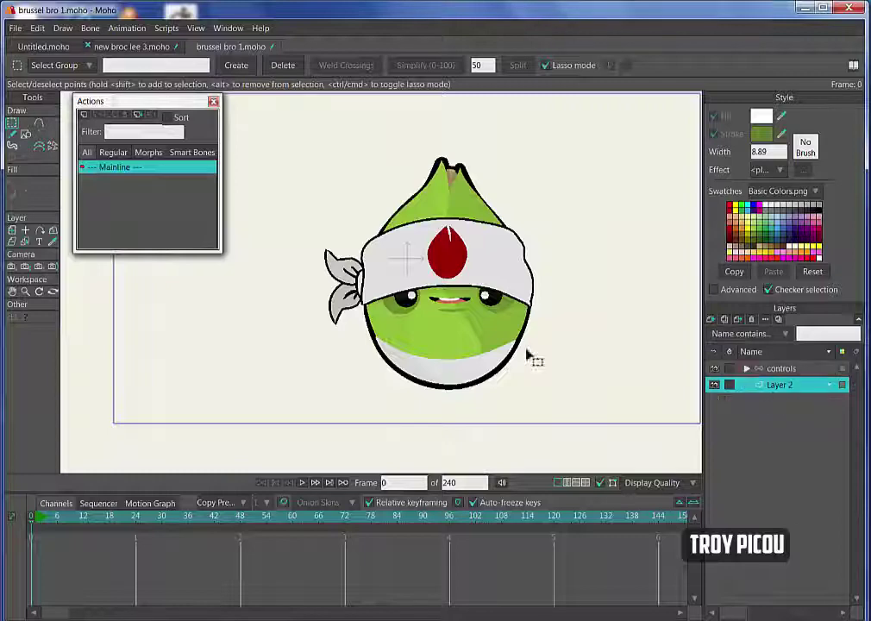
{"action": "left_click", "coordinate": [26, 134]}
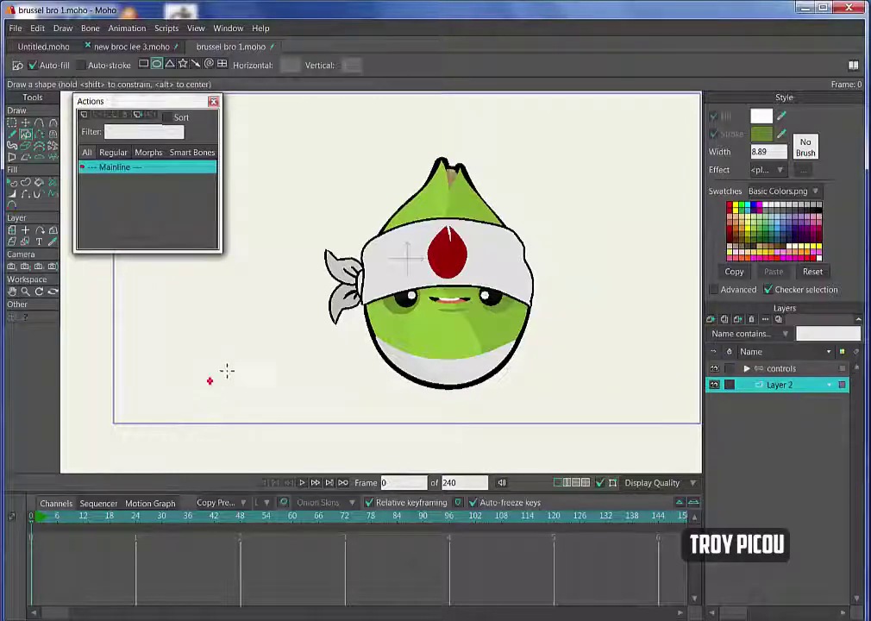
{"action": "left_click", "coordinate": [143, 64]}
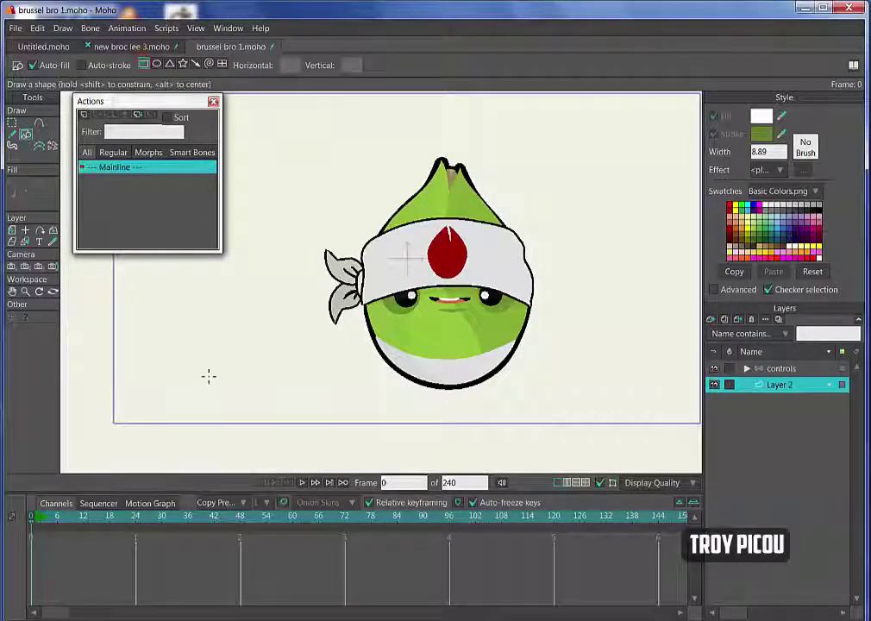
{"action": "left_click_drag", "start_coordinate": [318, 385], "coordinate": [686, 377]}
- Fill the thin rectangle with cyan and move it down to the character's bottom edge as a ground line
{"action": "left_click", "coordinate": [12, 182]}
{"action": "left_click", "coordinate": [262, 379]}
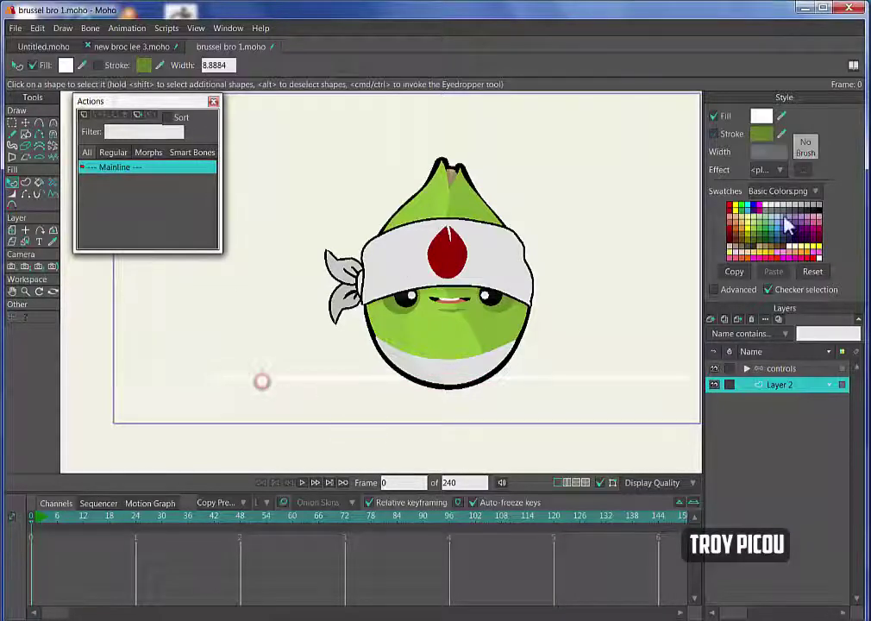
{"action": "left_click", "coordinate": [747, 207]}
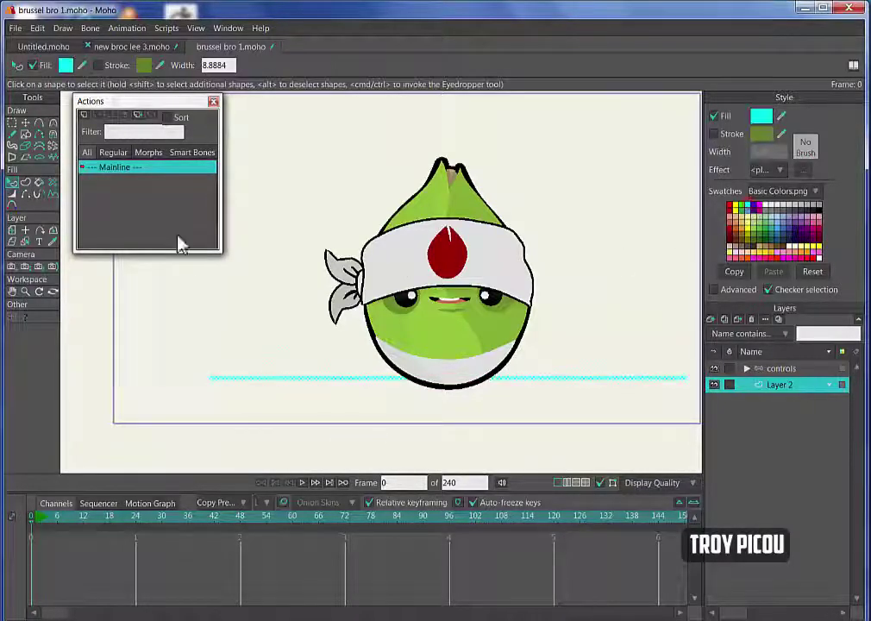
{"action": "left_click", "coordinate": [25, 123]}
{"action": "left_click_drag", "start_coordinate": [570, 374], "coordinate": [565, 379]}
- At frame 100 of the sq st action, shorten the upper bone to scale 0.7143 and the lower bone to 0.7246, lowering the body onto the ground line
{"action": "left_click", "coordinate": [763, 369]}
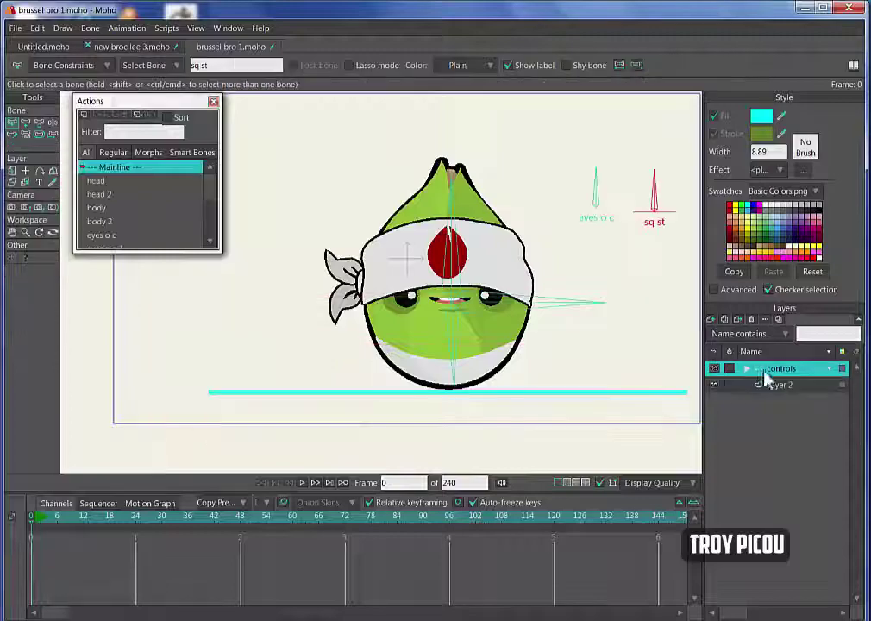
{"action": "scroll", "coordinate": [210, 237], "scroll_direction": "down", "scroll_amount": 3}
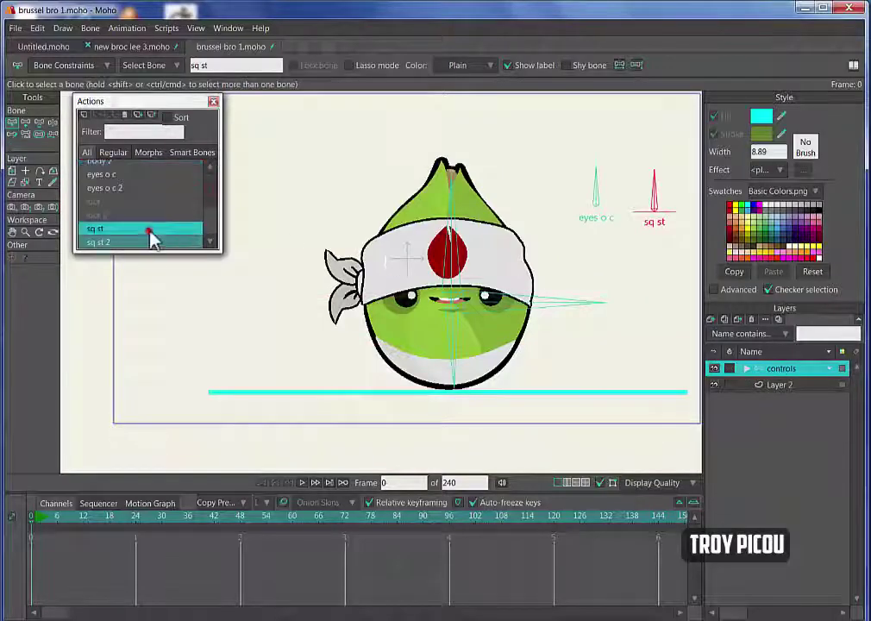
{"action": "double_click", "coordinate": [148, 229]}
{"action": "left_click_drag", "start_coordinate": [45, 536], "coordinate": [470, 542]}
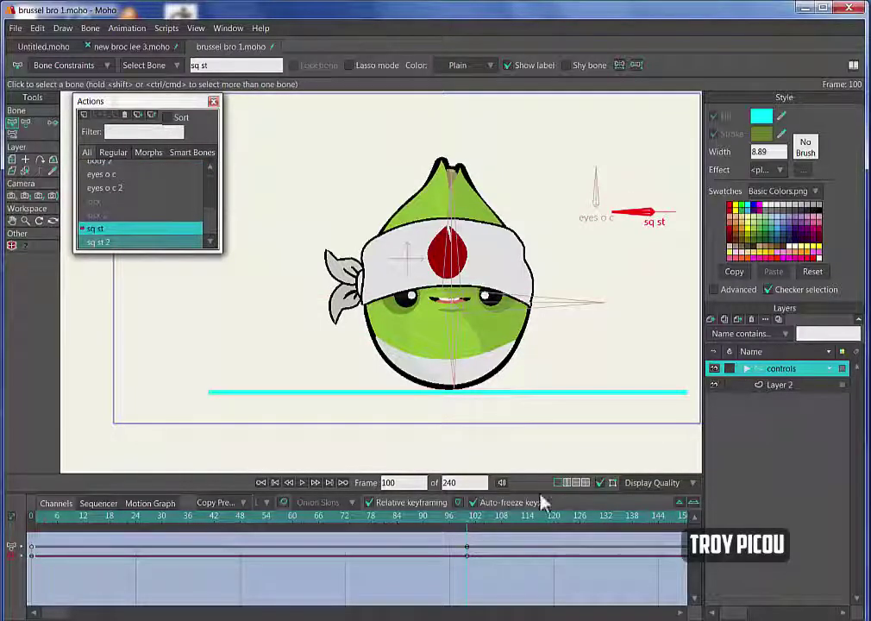
{"action": "left_click", "coordinate": [26, 123]}
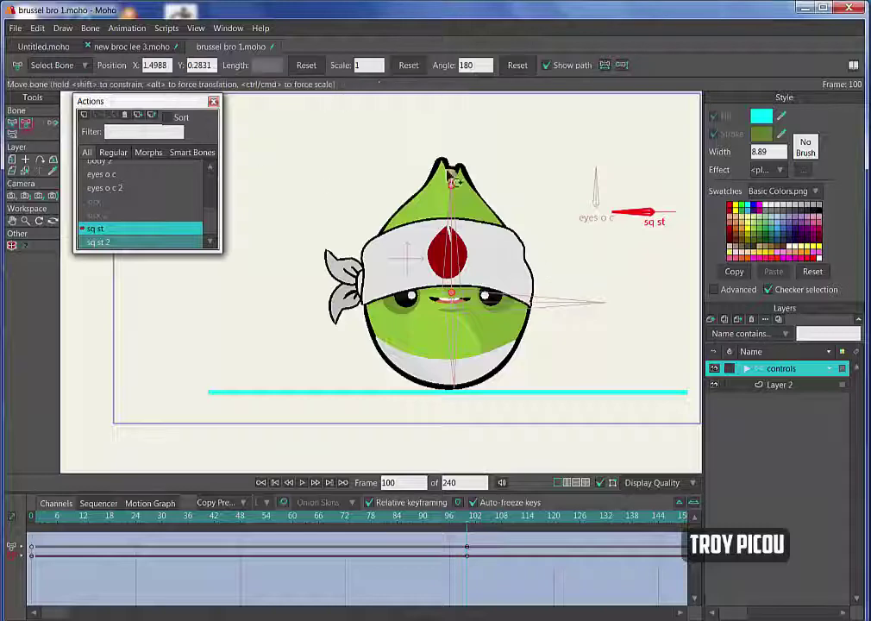
{"action": "left_click_drag", "start_coordinate": [457, 194], "coordinate": [461, 387]}
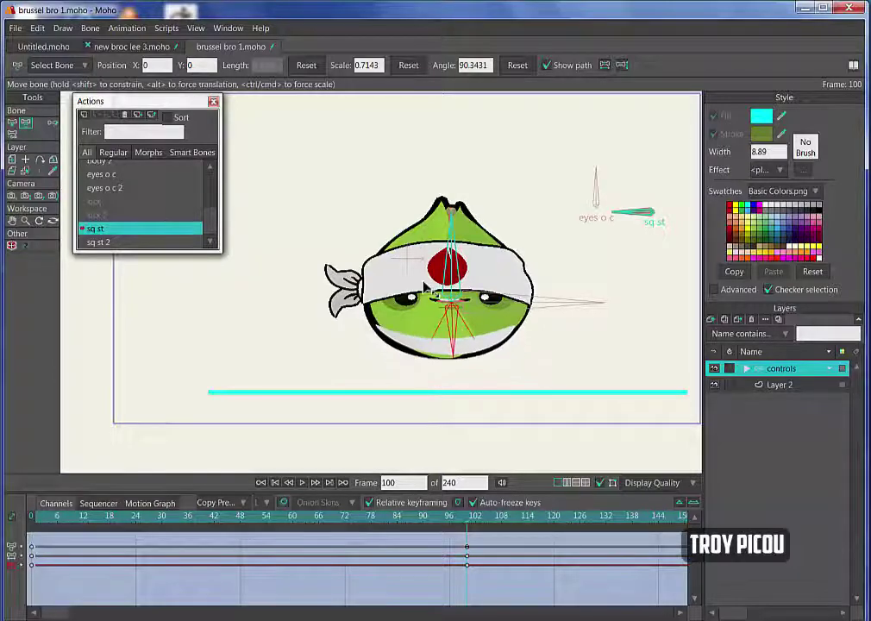
{"action": "left_click_drag", "start_coordinate": [455, 346], "coordinate": [465, 324]}
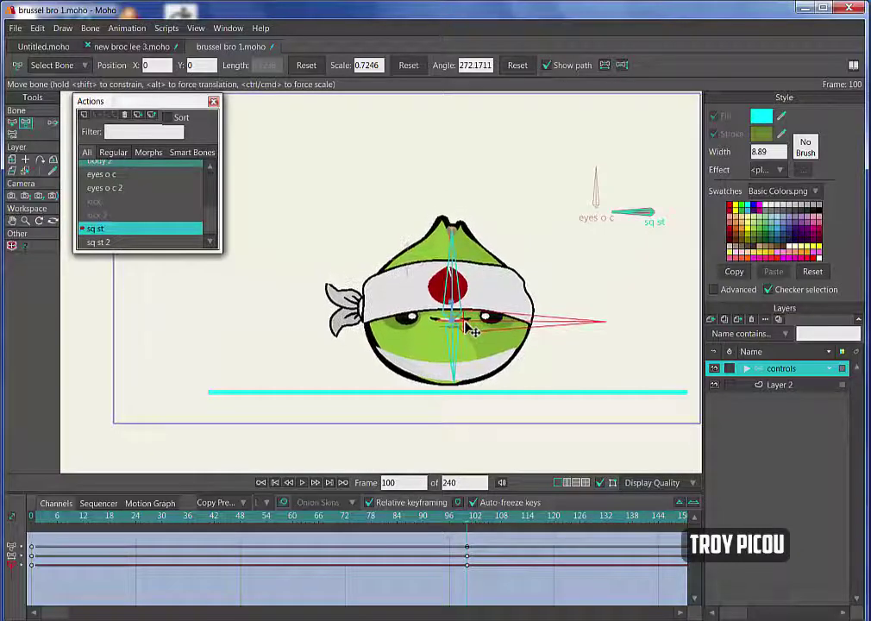
{"action": "left_click", "coordinate": [467, 329]}
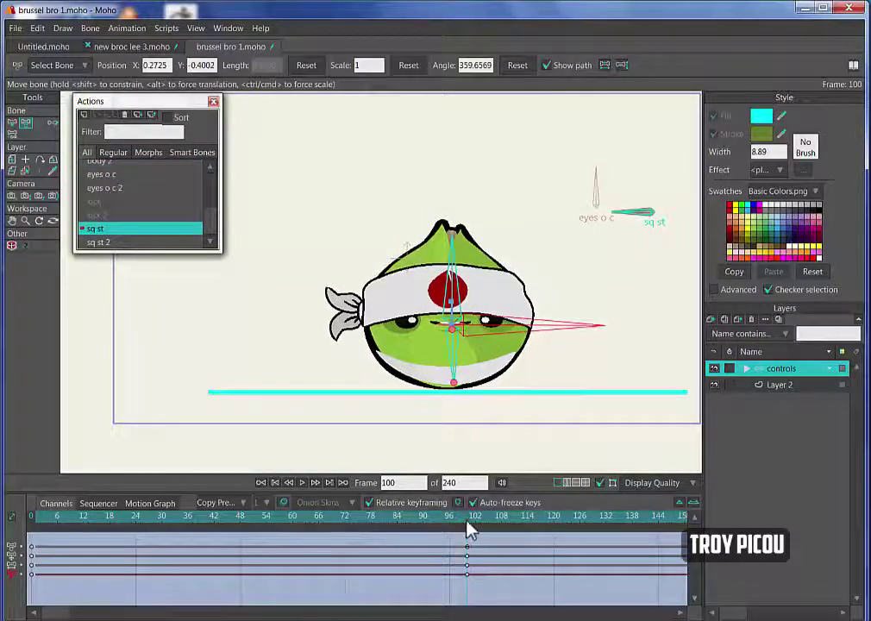
{"action": "mouse_move", "coordinate": [470, 527]}
{"action": "left_mouse_down"}
{"action": "mouse_move", "coordinate": [62, 531]}
{"action": "mouse_move", "coordinate": [194, 526]}
{"action": "mouse_move", "coordinate": [434, 543]}
{"action": "mouse_move", "coordinate": [413, 547]}
{"action": "mouse_move", "coordinate": [140, 500]}
{"action": "mouse_move", "coordinate": [58, 509]}
{"action": "mouse_move", "coordinate": [400, 518]}
{"action": "mouse_move", "coordinate": [209, 502]}
{"action": "mouse_move", "coordinate": [467, 515]}
{"action": "left_mouse_up"}
- Adjust the bottom and lower-side points of the main body shape layer at frame 100 to smooth the squashed outline
{"action": "left_click", "coordinate": [25, 221]}
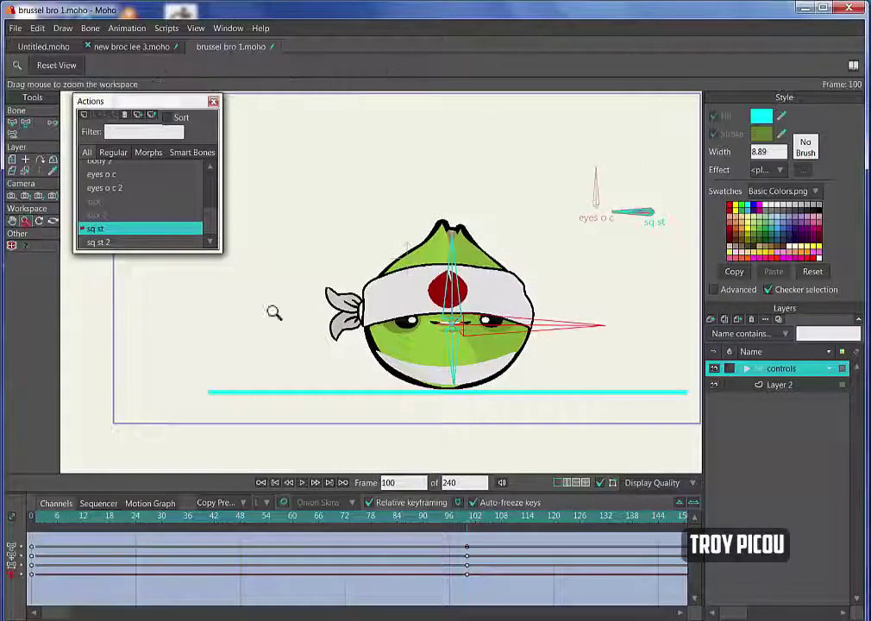
{"action": "left_click_drag", "start_coordinate": [274, 311], "coordinate": [668, 267]}
{"action": "left_click", "coordinate": [747, 368]}
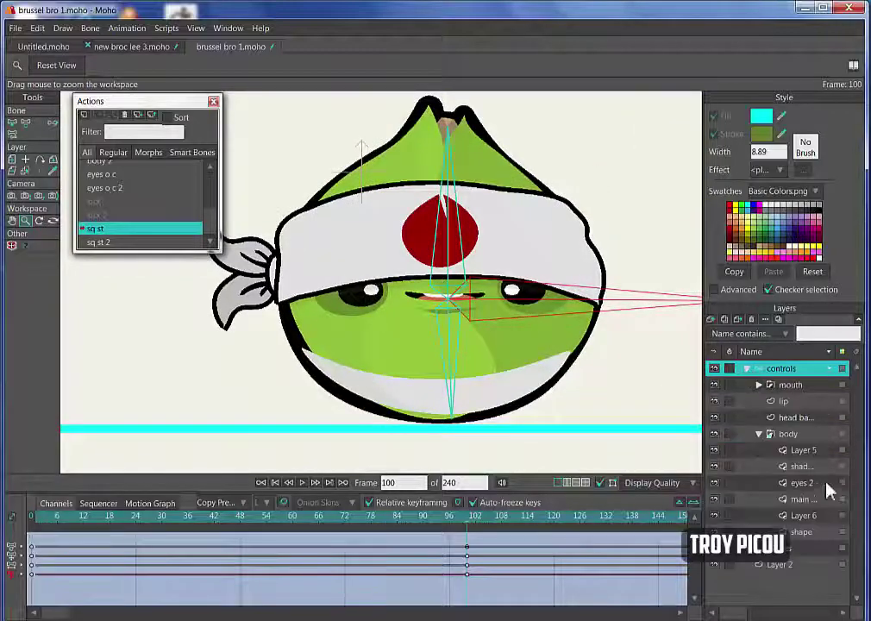
{"action": "left_click", "coordinate": [802, 499]}
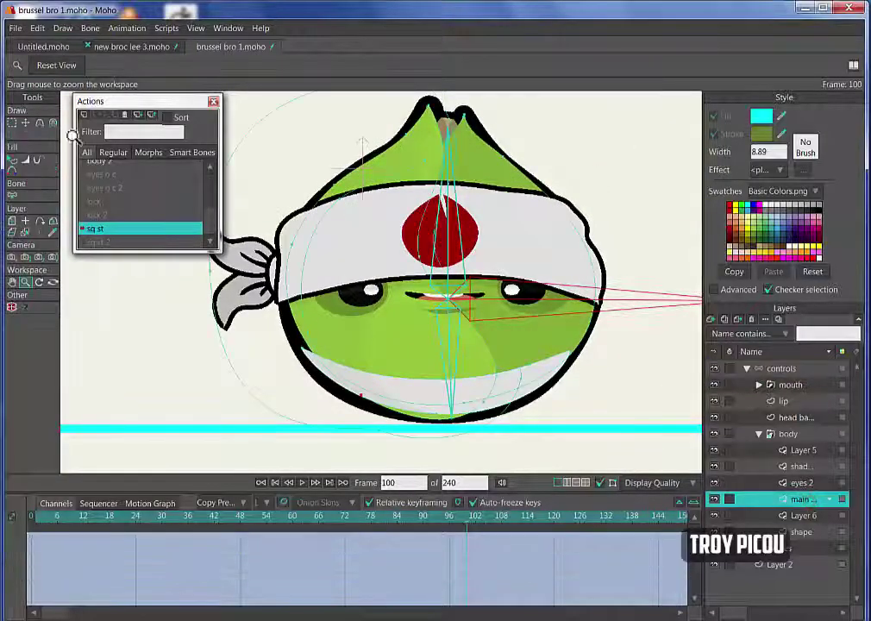
{"action": "left_click", "coordinate": [26, 123]}
{"action": "left_click", "coordinate": [451, 434]}
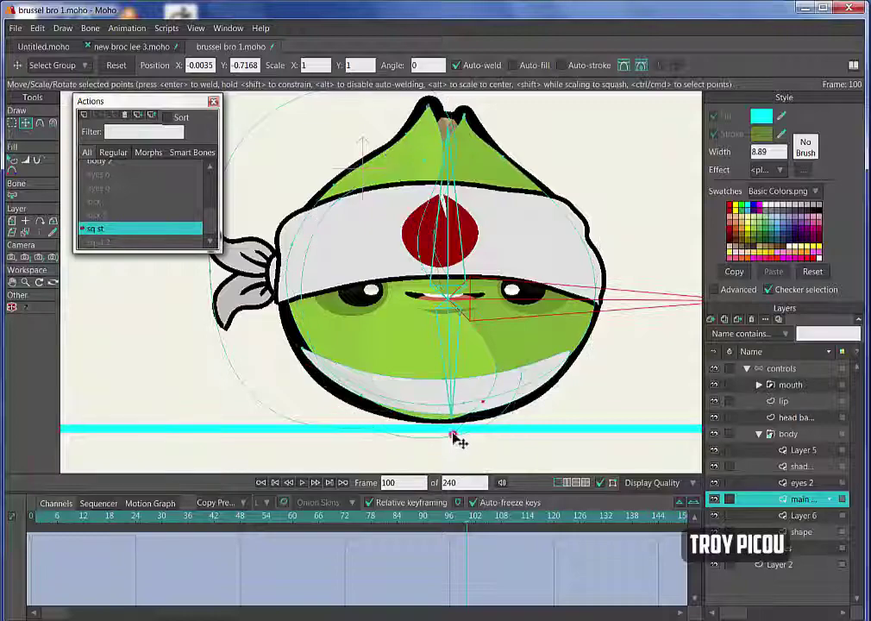
{"action": "left_click_drag", "start_coordinate": [459, 426], "coordinate": [302, 341]}
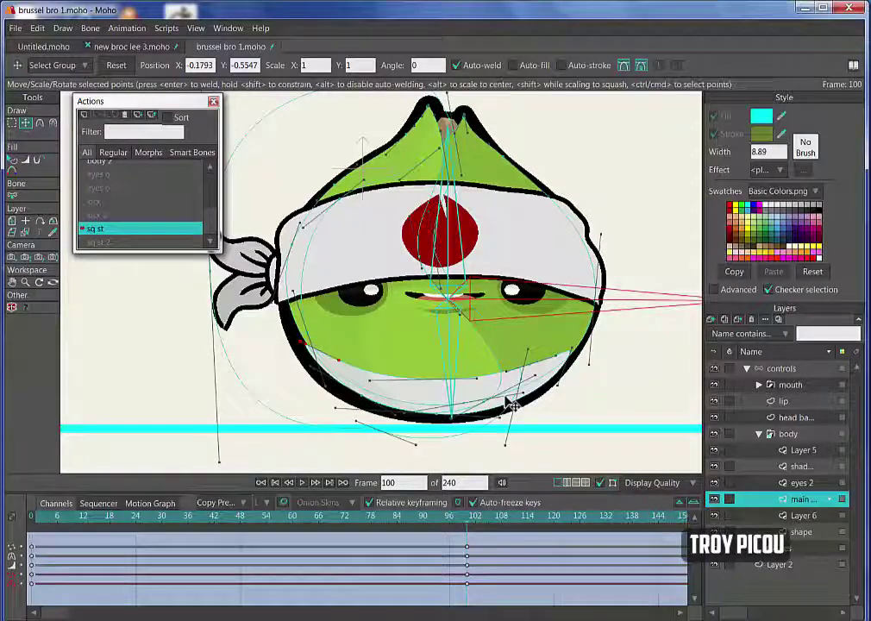
{"action": "left_click", "coordinate": [442, 422]}
{"action": "left_click", "coordinate": [570, 354]}
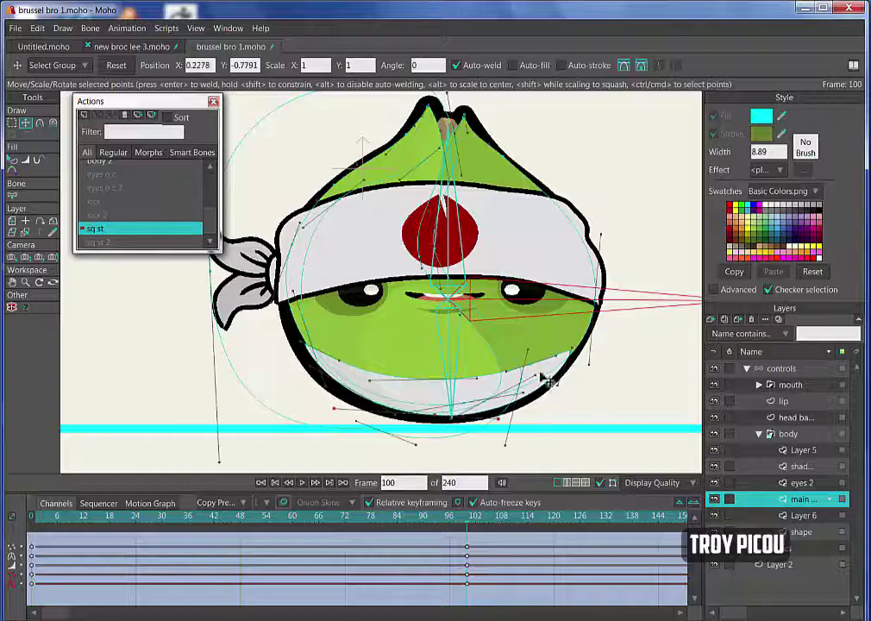
- Adjust the main body shape's bottom point at frames 50 and 72 of the sq st action
{"action": "left_click_drag", "start_coordinate": [473, 528], "coordinate": [250, 528]}
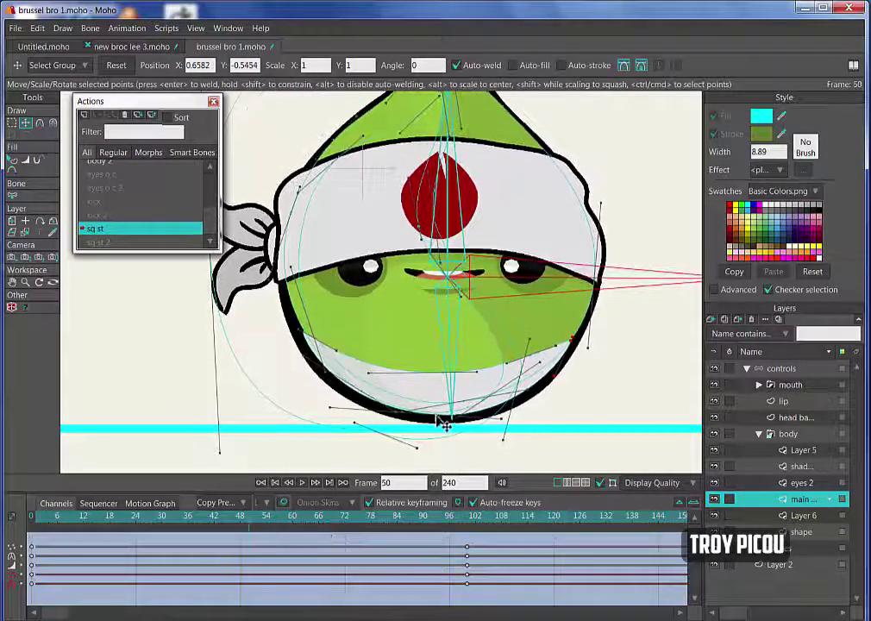
{"action": "left_click_drag", "start_coordinate": [446, 424], "coordinate": [436, 435]}
{"action": "left_click_drag", "start_coordinate": [250, 530], "coordinate": [347, 530]}
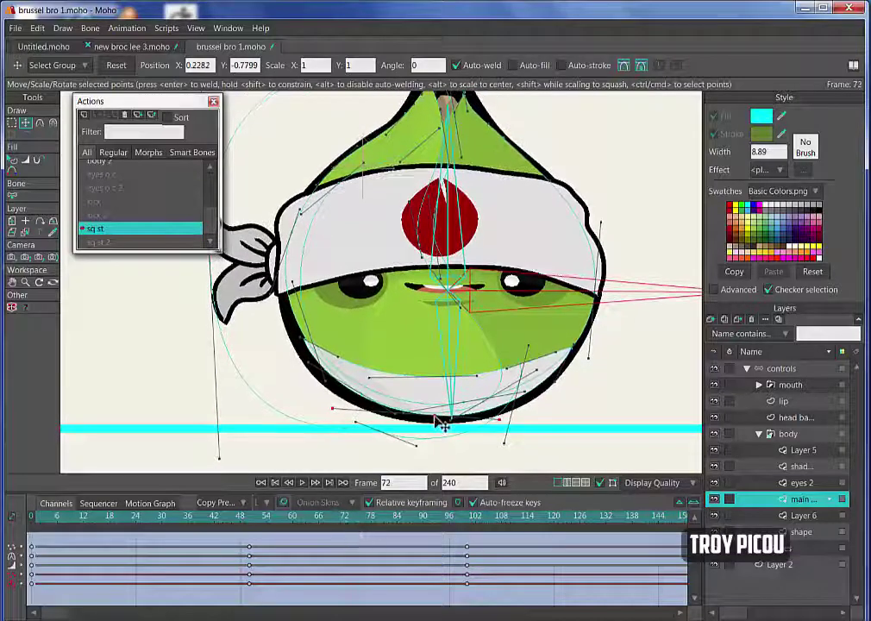
{"action": "left_click_drag", "start_coordinate": [443, 419], "coordinate": [440, 422]}
- Review the squash motion between frames 0 and 100 with the whole character and dial bones in view
{"action": "left_click_drag", "start_coordinate": [379, 528], "coordinate": [33, 510]}
{"action": "left_click", "coordinate": [25, 282]}
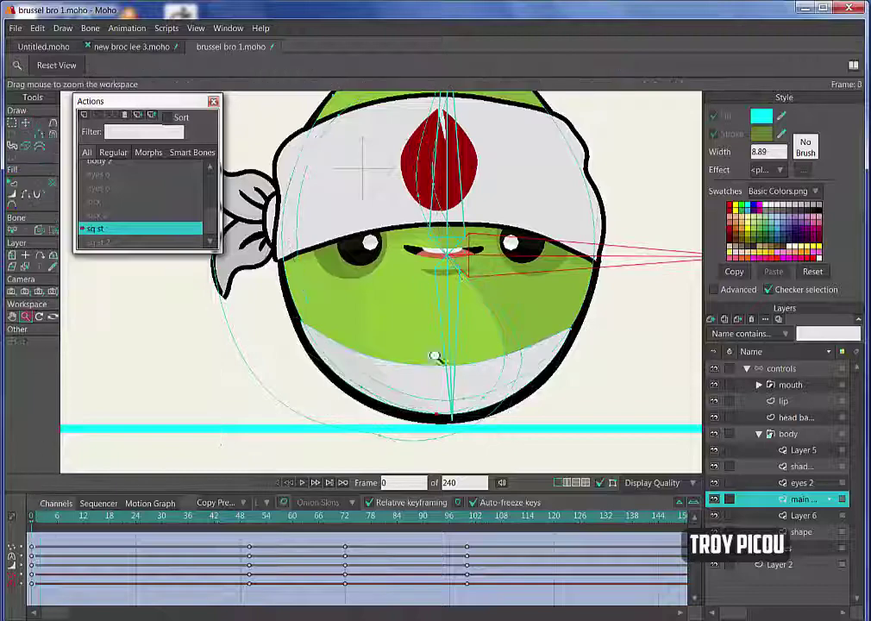
{"action": "left_click_drag", "start_coordinate": [435, 356], "coordinate": [158, 338]}
{"action": "left_click", "coordinate": [12, 316]}
{"action": "left_click_drag", "start_coordinate": [614, 351], "coordinate": [524, 375]}
{"action": "left_click_drag", "start_coordinate": [31, 521], "coordinate": [470, 536]}
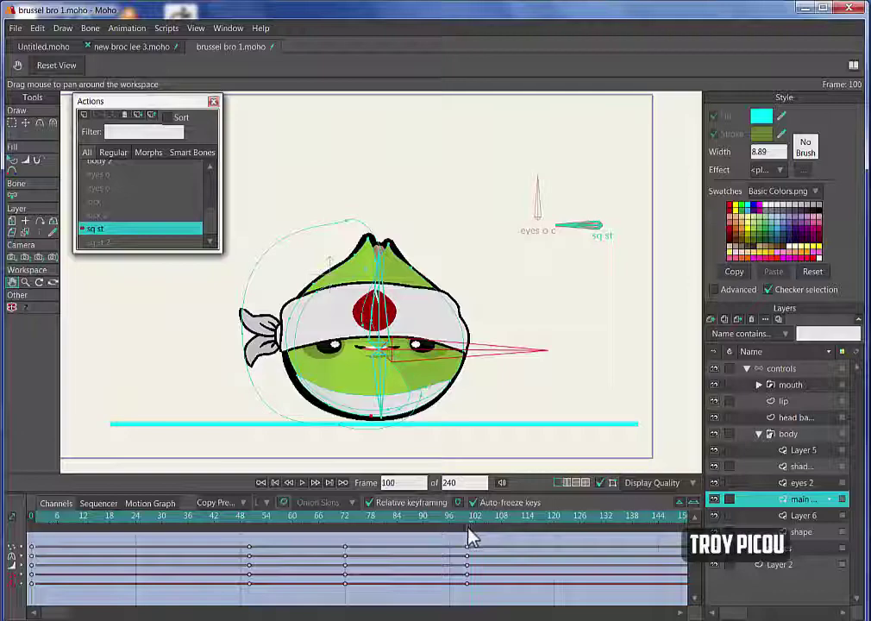
- Try widening the body layer to X scale 1.0725 and the headband layer to 1.0809 at frame 100, shifting the headband tails outward to match
{"action": "left_click", "coordinate": [788, 434]}
{"action": "key", "text": "m"}
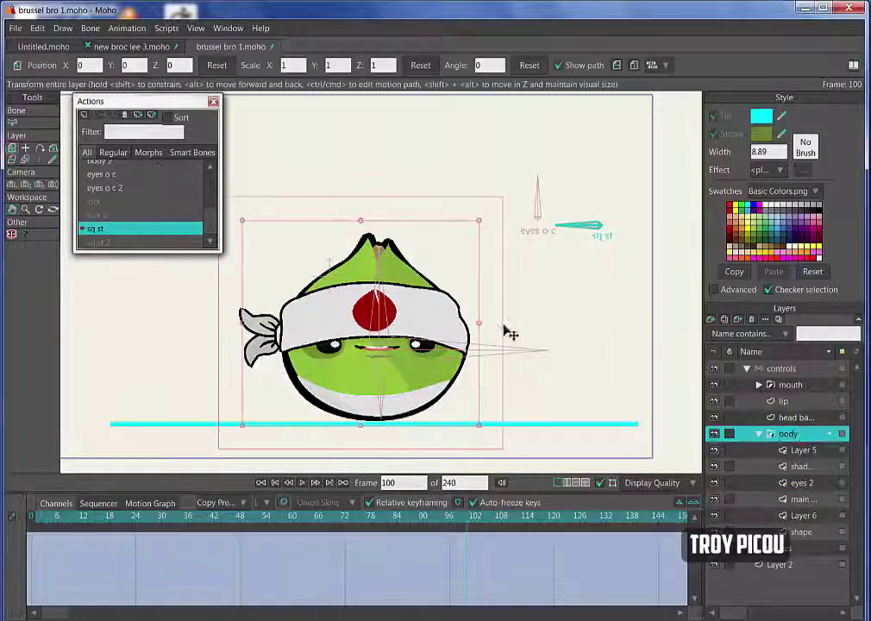
{"action": "left_click_drag", "start_coordinate": [479, 322], "coordinate": [512, 332]}
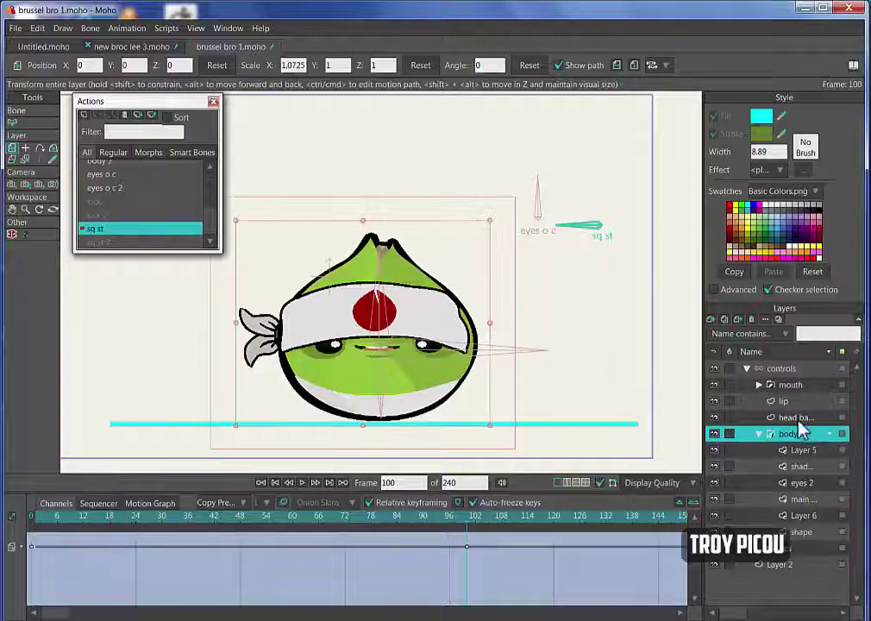
{"action": "left_click", "coordinate": [791, 418]}
{"action": "left_click_drag", "start_coordinate": [470, 283], "coordinate": [487, 290]}
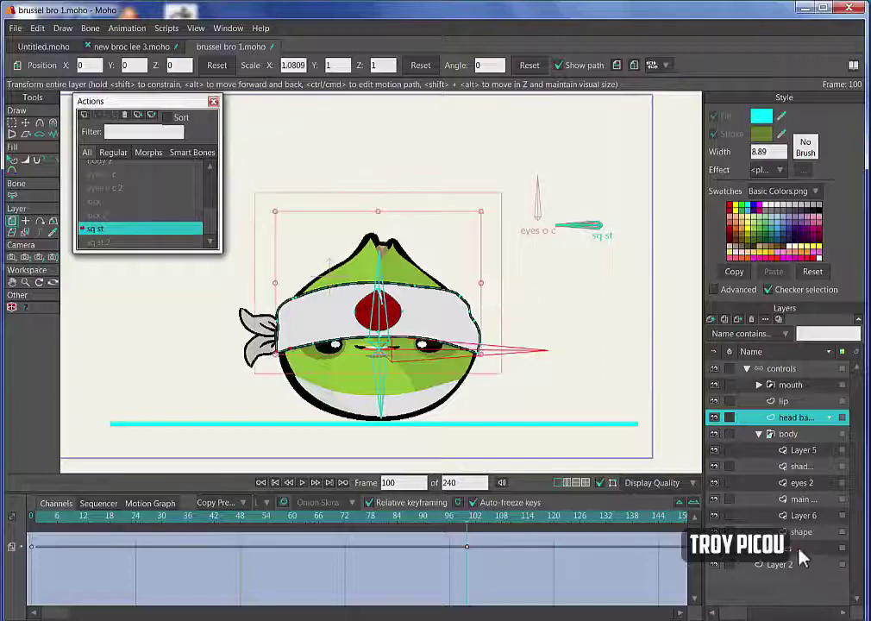
{"action": "left_click", "coordinate": [799, 549]}
{"action": "left_click_drag", "start_coordinate": [293, 329], "coordinate": [285, 329]}
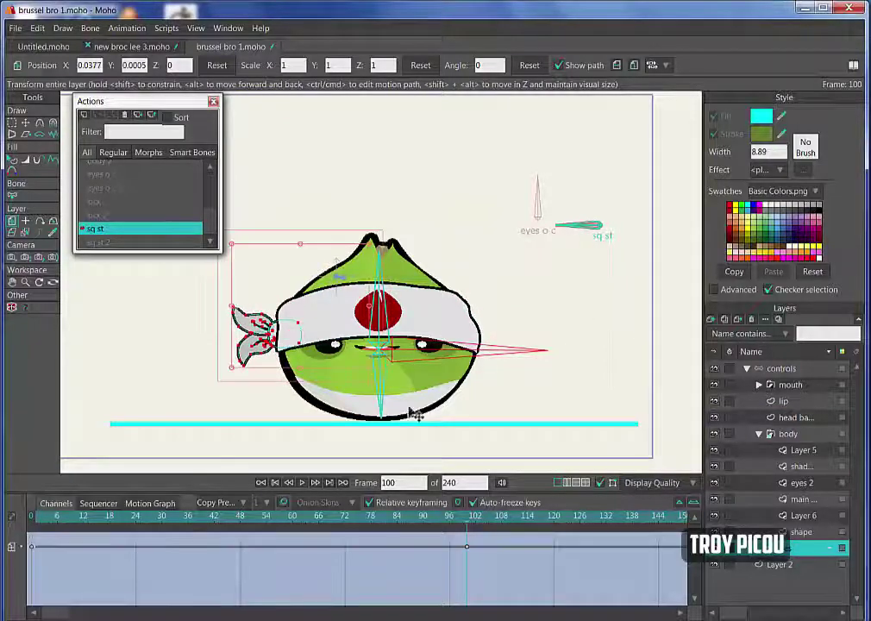
- Undo the body and headband widening, the tail shift and the frame 72 point adjustment, and return to frame 100
{"action": "left_click_drag", "start_coordinate": [464, 521], "coordinate": [49, 528]}
{"action": "key", "text": "ctrl+z"}
{"action": "key", "text": "ctrl+z"}
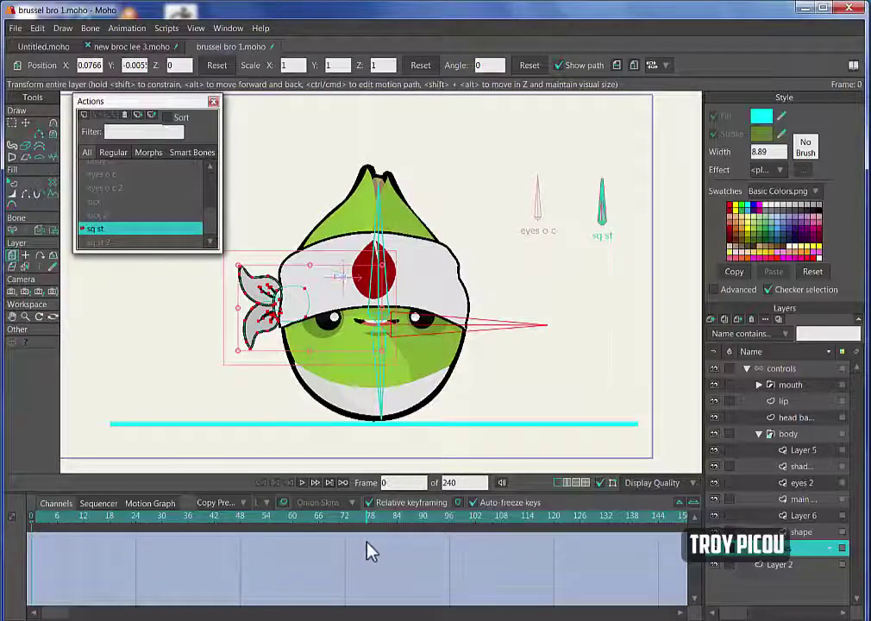
{"action": "key", "text": "ctrl+z"}
{"action": "key", "text": "ctrl+z"}
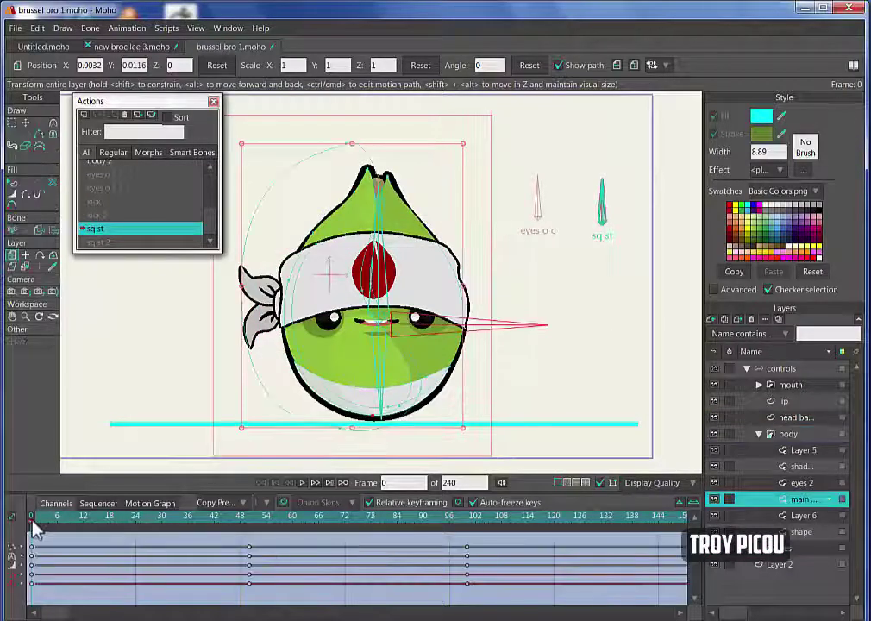
{"action": "left_click_drag", "start_coordinate": [32, 522], "coordinate": [466, 549]}
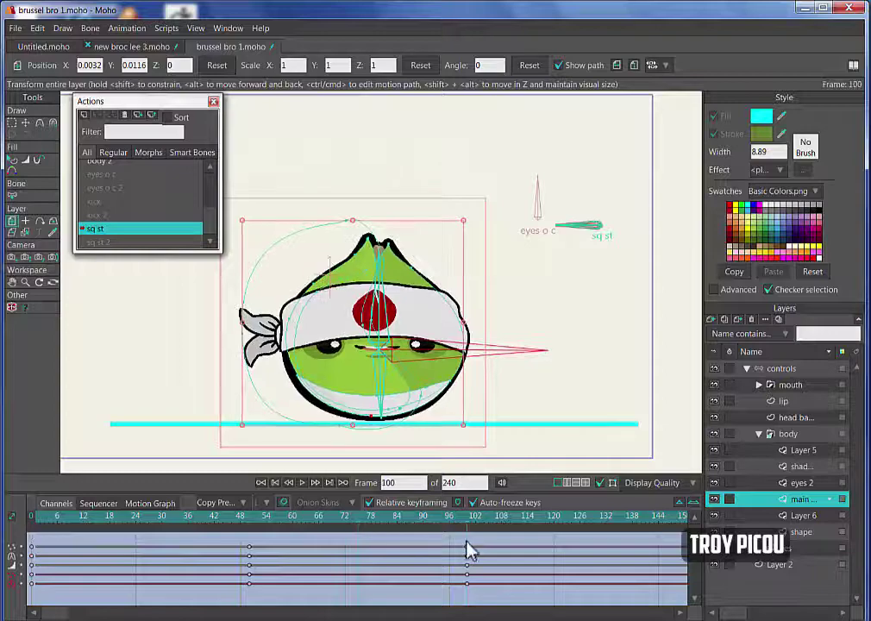
- Widen the outline points of the shape layer in the body group on both sides at frame 100 of the sq st action
{"action": "left_click", "coordinate": [806, 433]}
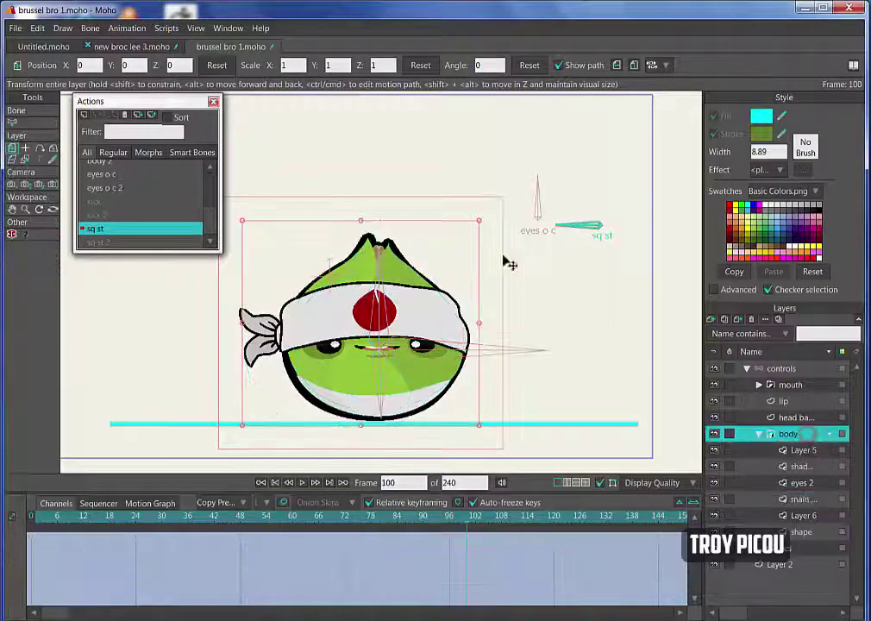
{"action": "left_click", "coordinate": [13, 122]}
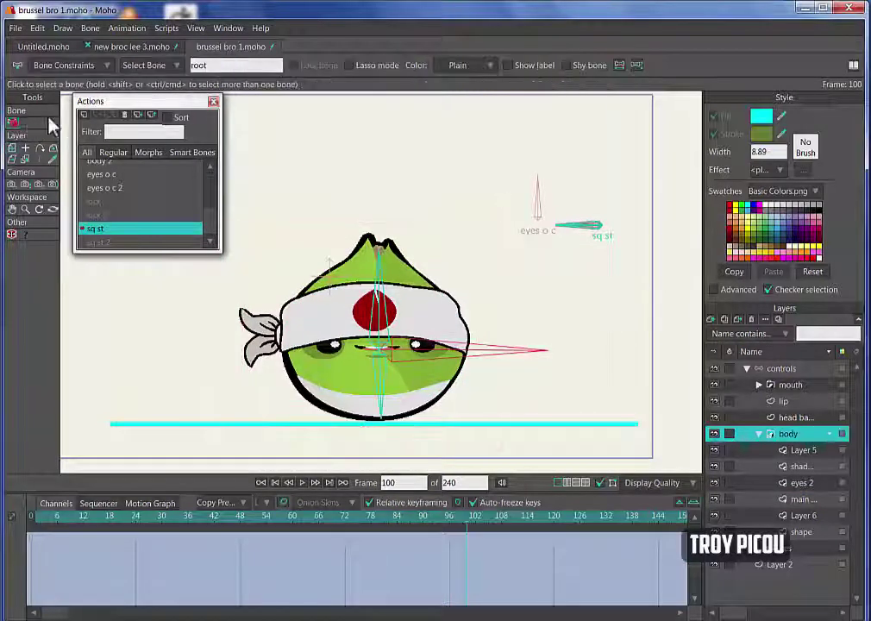
{"action": "left_click", "coordinate": [12, 149]}
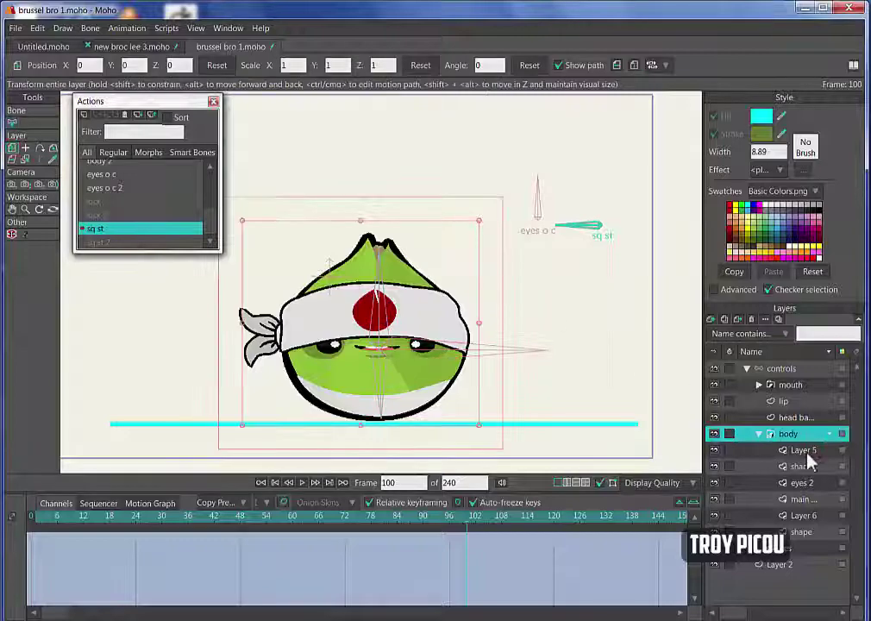
{"action": "left_click", "coordinate": [804, 450]}
{"action": "left_click", "coordinate": [802, 466], "text": "ctrl"}
{"action": "left_click", "coordinate": [801, 483], "text": "ctrl"}
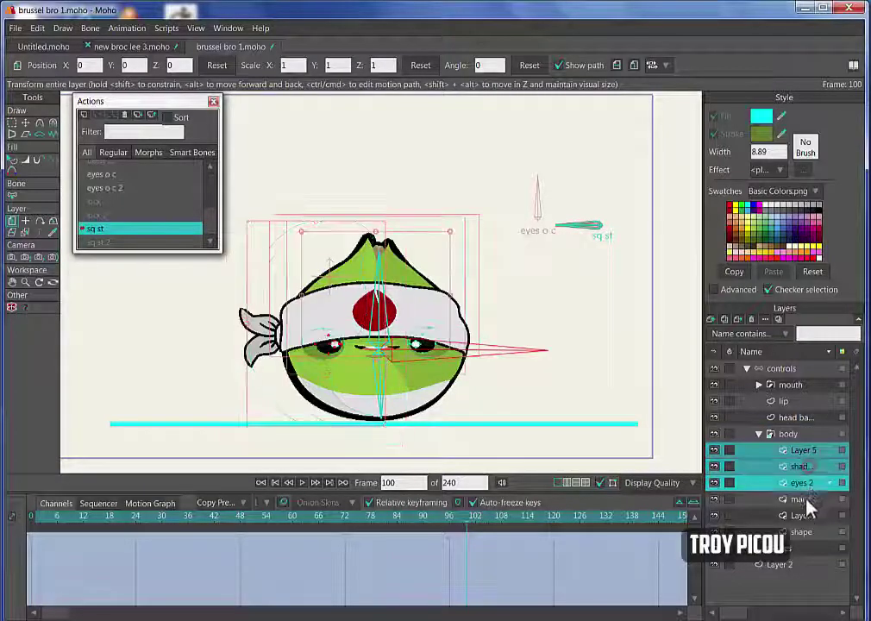
{"action": "left_click", "coordinate": [803, 529], "text": "shift"}
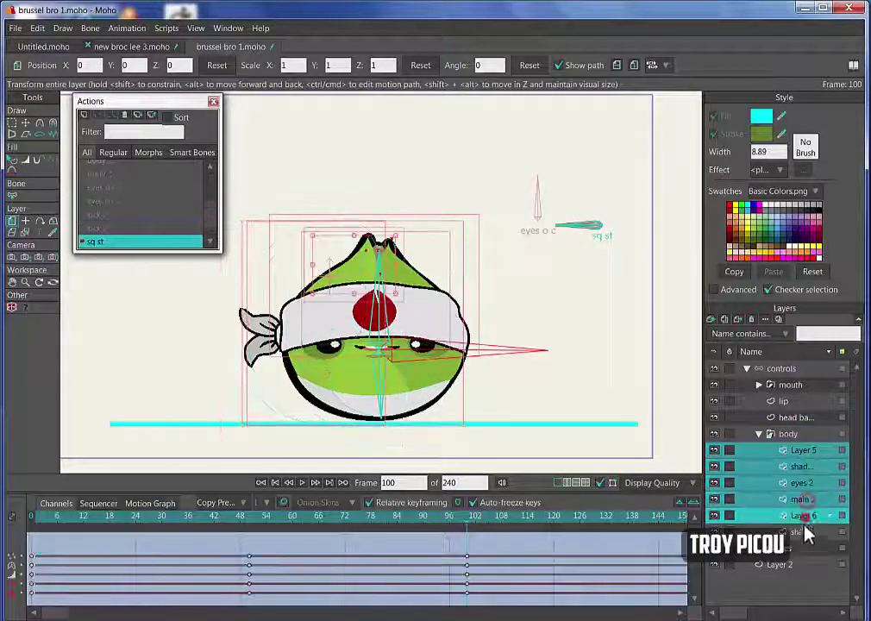
{"action": "left_click", "coordinate": [25, 123]}
{"action": "left_click", "coordinate": [12, 122]}
{"action": "mouse_move", "coordinate": [472, 222]}
{"action": "left_mouse_down"}
{"action": "mouse_move", "coordinate": [385, 448]}
{"action": "mouse_move", "coordinate": [528, 253]}
{"action": "left_mouse_up"}
{"action": "key", "text": "t"}
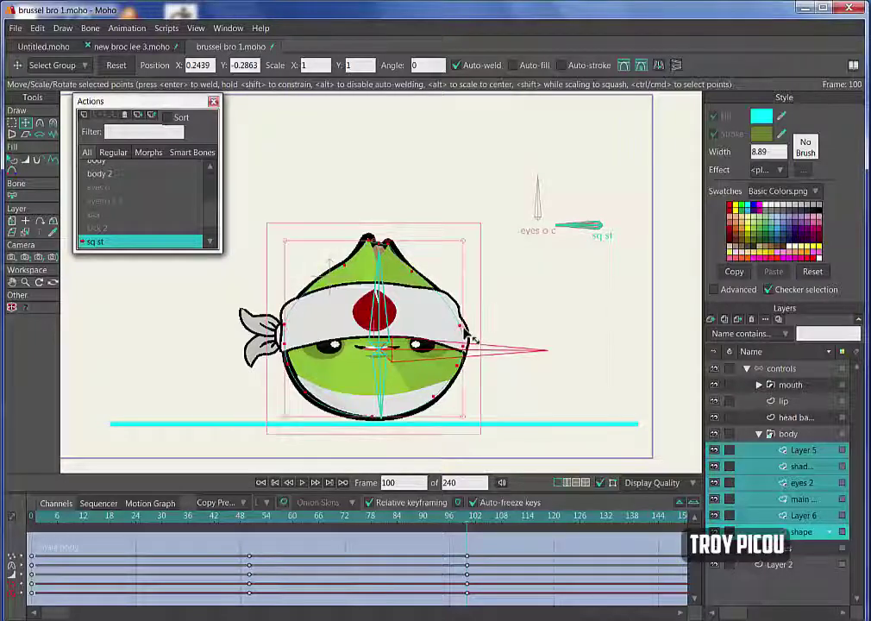
{"action": "mouse_move", "coordinate": [468, 344]}
{"action": "left_mouse_down"}
{"action": "mouse_move", "coordinate": [468, 334]}
{"action": "mouse_move", "coordinate": [481, 338]}
{"action": "left_mouse_up"}
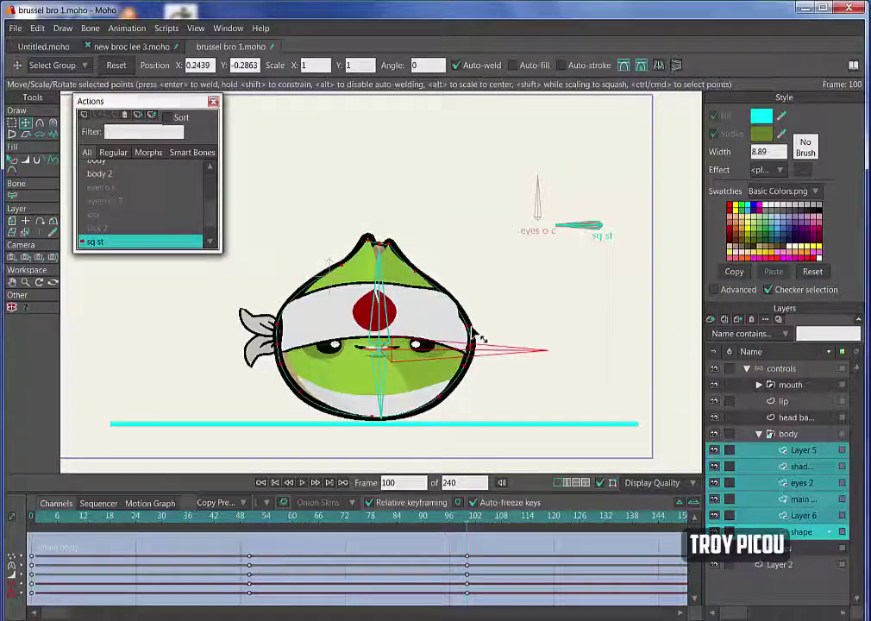
- Select all points of the main body shape and widen them on both sides at frame 100 to fill the widened outline
{"action": "left_click", "coordinate": [804, 499]}
{"action": "key", "text": "g"}
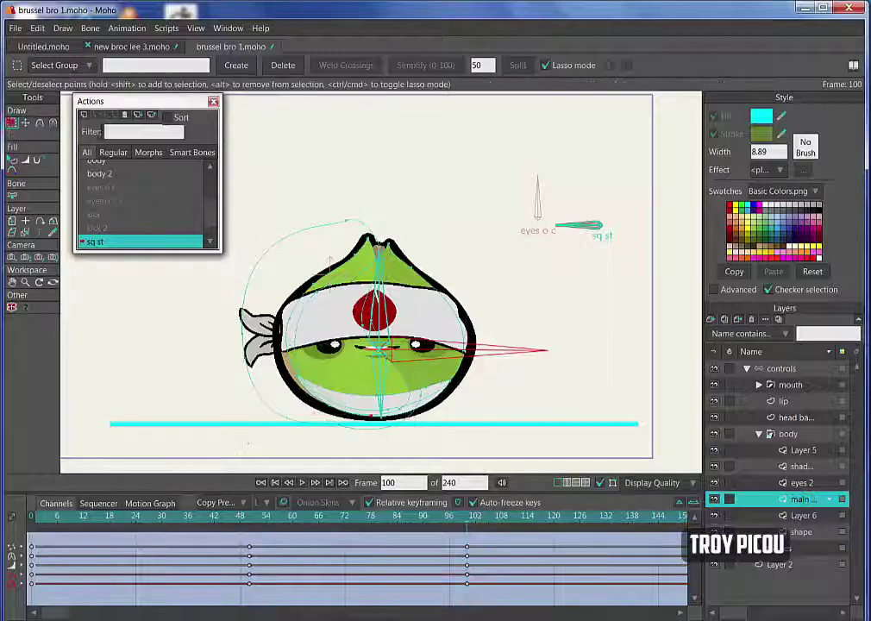
{"action": "mouse_move", "coordinate": [446, 194]}
{"action": "left_mouse_down"}
{"action": "mouse_move", "coordinate": [331, 200]}
{"action": "mouse_move", "coordinate": [280, 429]}
{"action": "mouse_move", "coordinate": [448, 200]}
{"action": "left_mouse_up"}
{"action": "left_click", "coordinate": [25, 123]}
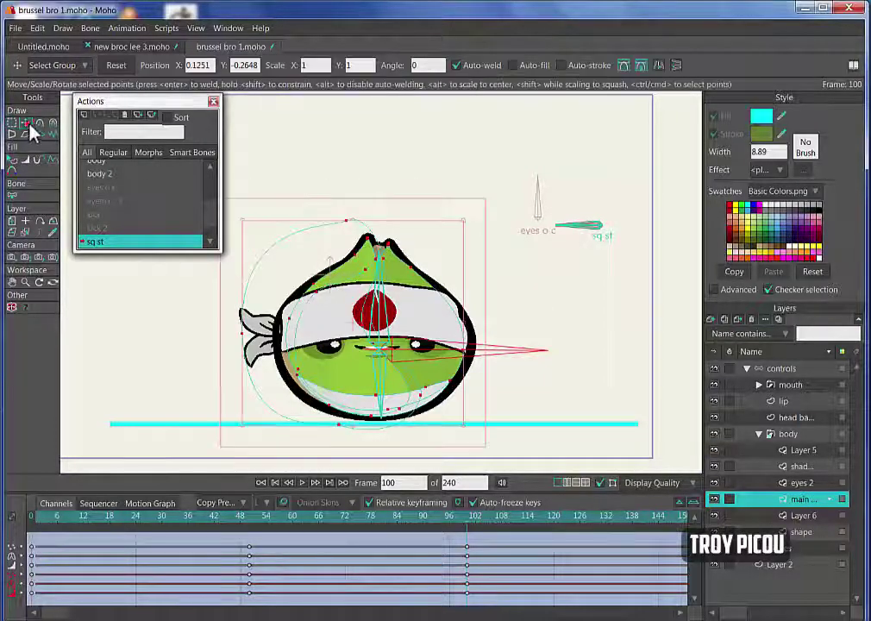
{"action": "mouse_move", "coordinate": [464, 324]}
{"action": "left_mouse_down"}
{"action": "mouse_move", "coordinate": [479, 332]}
{"action": "mouse_move", "coordinate": [474, 327]}
{"action": "left_mouse_up"}
{"action": "left_click", "coordinate": [465, 324]}
{"action": "left_click_drag", "start_coordinate": [237, 326], "coordinate": [227, 323]}
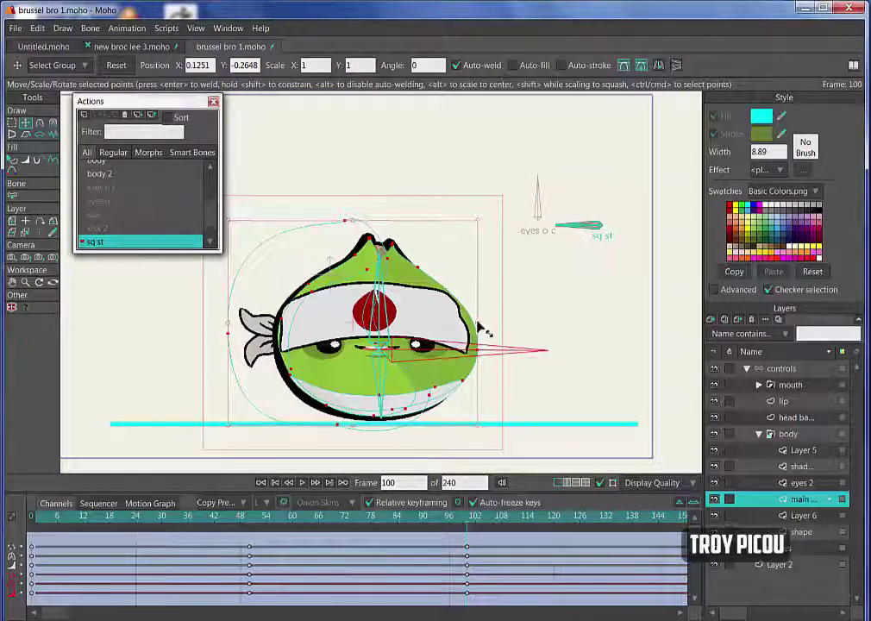
{"action": "left_click_drag", "start_coordinate": [476, 324], "coordinate": [471, 331]}
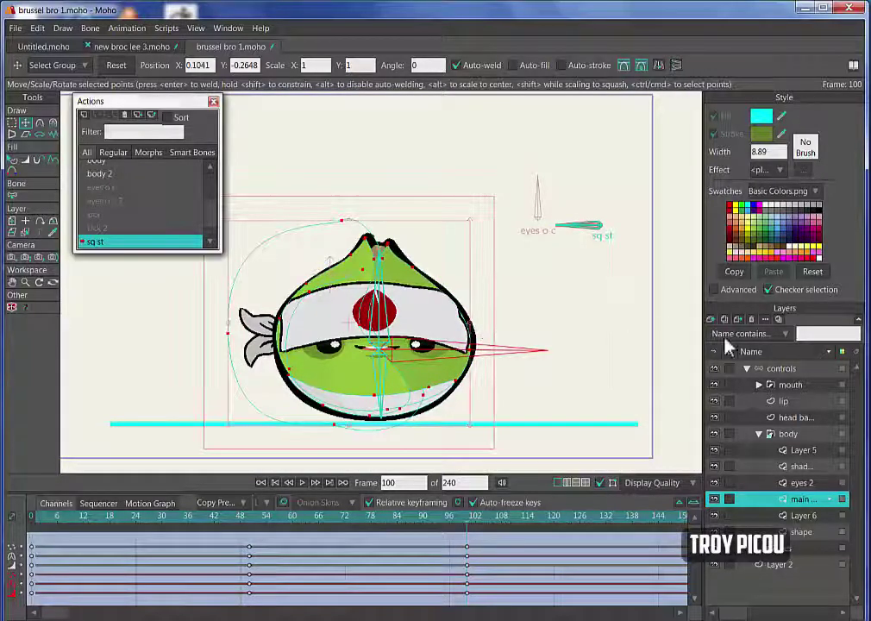
- Widen the headband's points on both sides at frame 100 and shift the headband tails outward to match
{"action": "left_click", "coordinate": [798, 417]}
{"action": "left_click", "coordinate": [12, 124]}
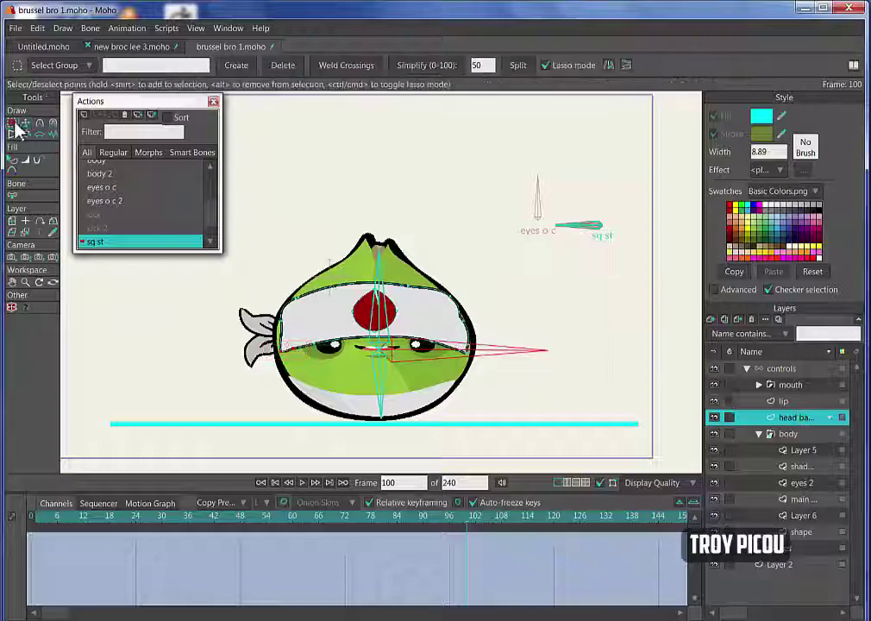
{"action": "left_click_drag", "start_coordinate": [508, 339], "coordinate": [487, 287]}
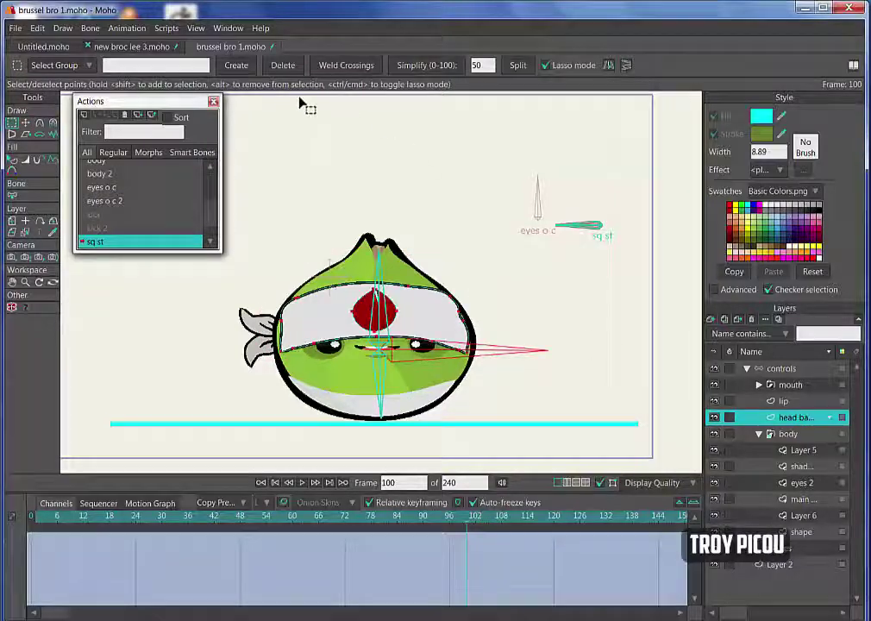
{"action": "left_click", "coordinate": [26, 123]}
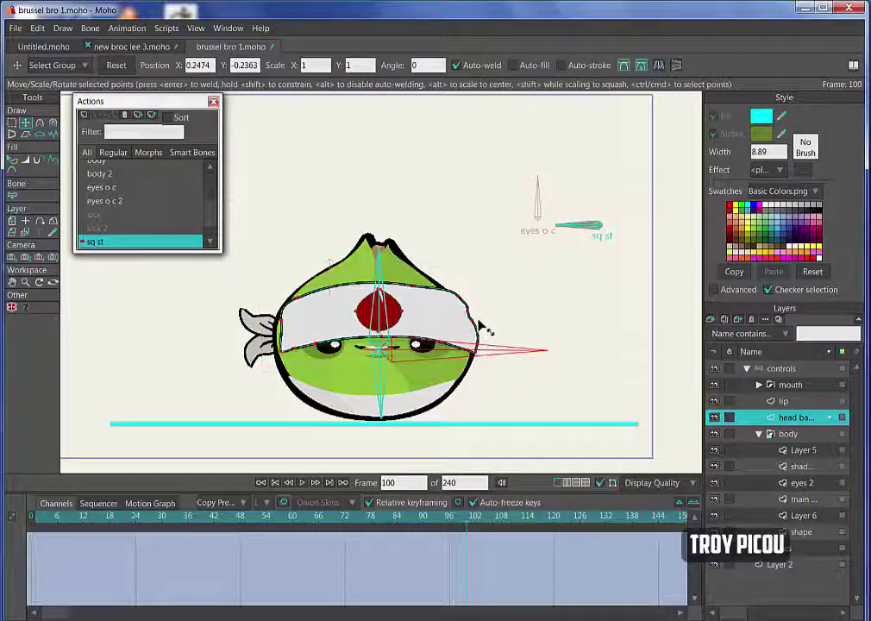
{"action": "left_click_drag", "start_coordinate": [479, 324], "coordinate": [480, 322]}
{"action": "left_click_drag", "start_coordinate": [292, 330], "coordinate": [287, 330]}
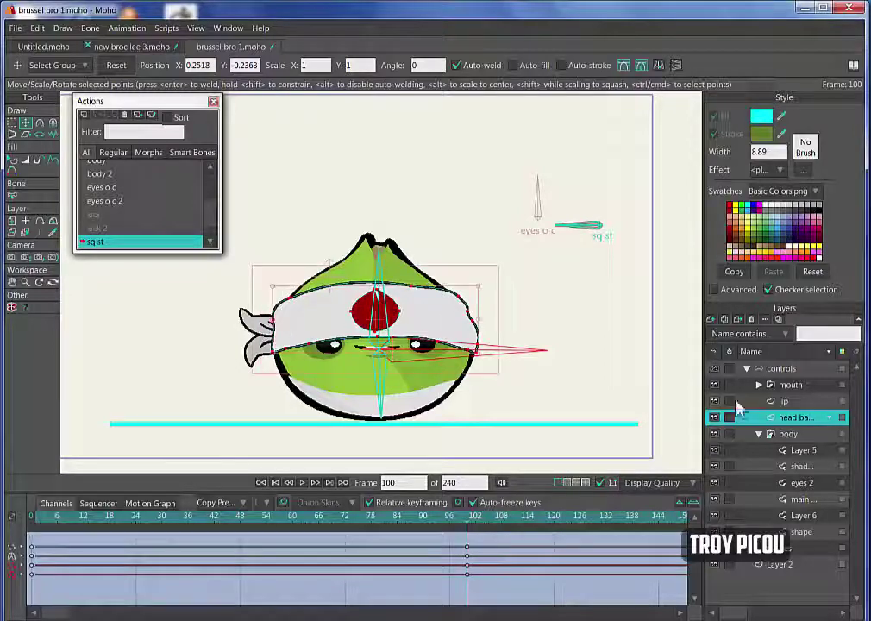
{"action": "left_click", "coordinate": [804, 549]}
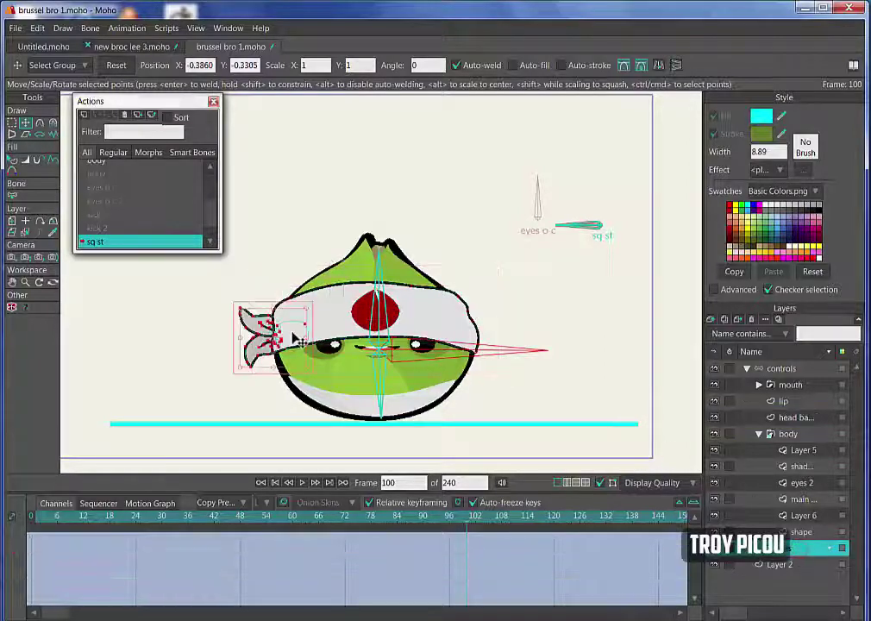
{"action": "left_click_drag", "start_coordinate": [294, 338], "coordinate": [281, 337]}
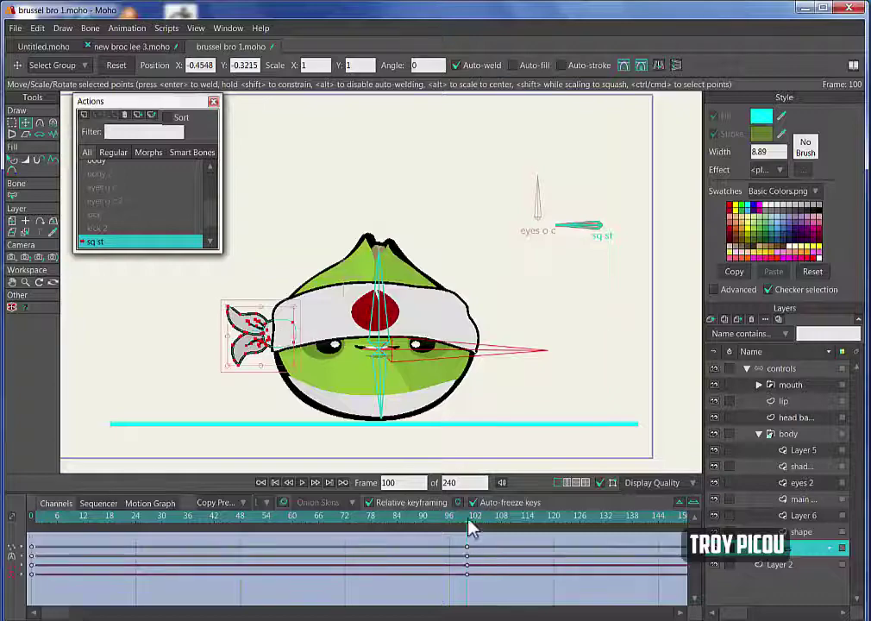
- Widen the main body shape slightly on the tail side at frames 57 and 50 to fill the outline
{"action": "left_click_drag", "start_coordinate": [469, 521], "coordinate": [280, 538]}
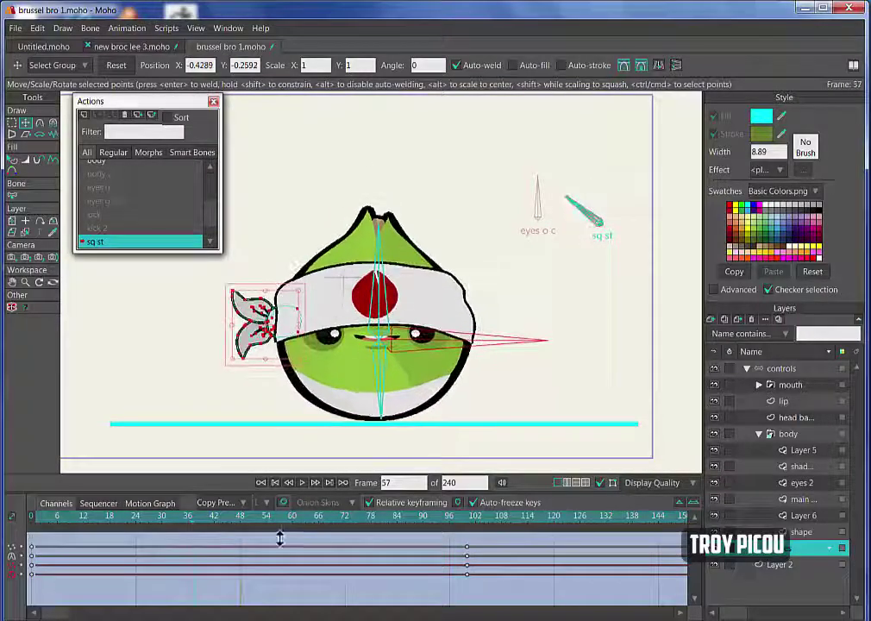
{"action": "left_click", "coordinate": [807, 500]}
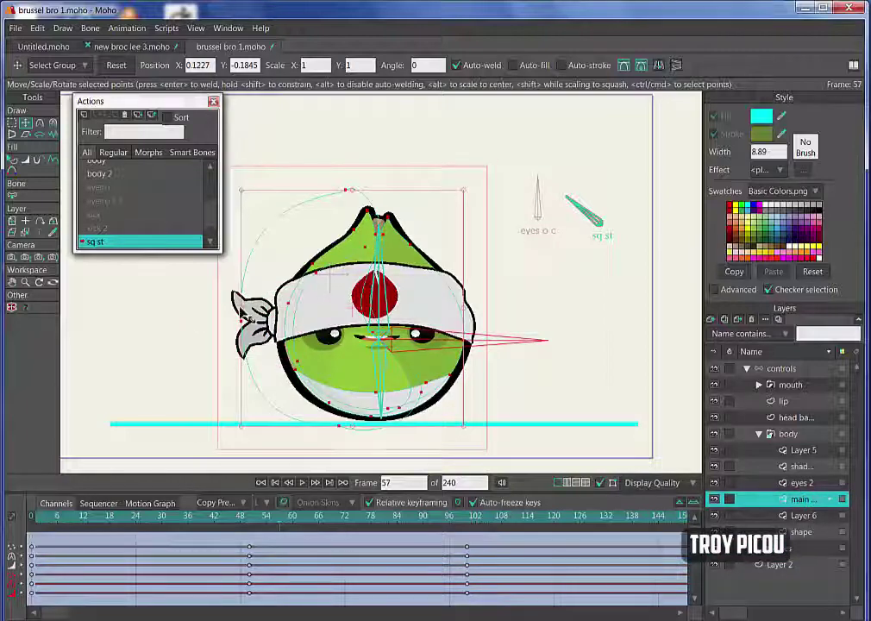
{"action": "left_click_drag", "start_coordinate": [240, 309], "coordinate": [237, 309]}
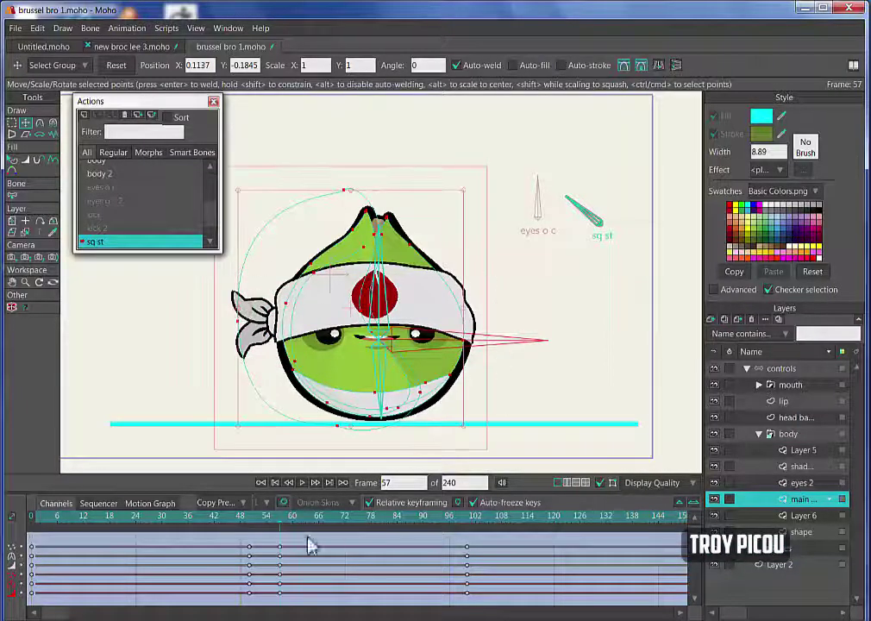
{"action": "left_click_drag", "start_coordinate": [277, 530], "coordinate": [250, 533]}
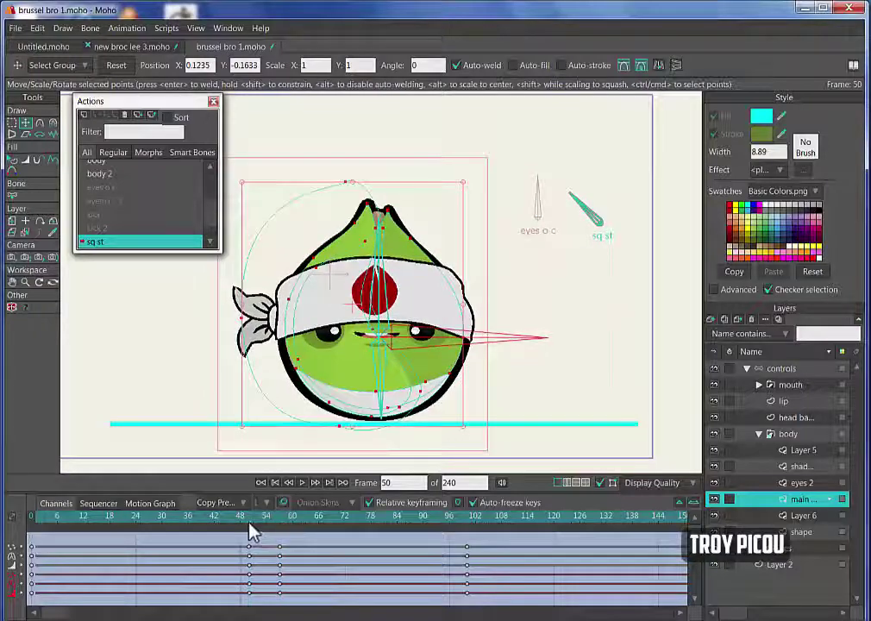
{"action": "left_click_drag", "start_coordinate": [242, 304], "coordinate": [238, 304]}
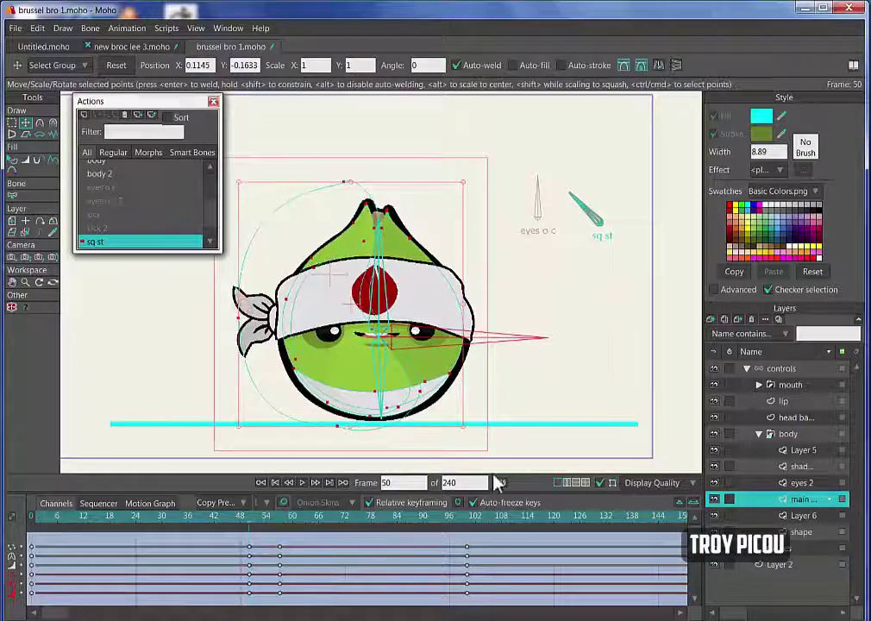
- Fine-tune the main body shape's width and position at frame 100 and review the squash motion back to frame 0
{"action": "left_click_drag", "start_coordinate": [253, 533], "coordinate": [468, 539]}
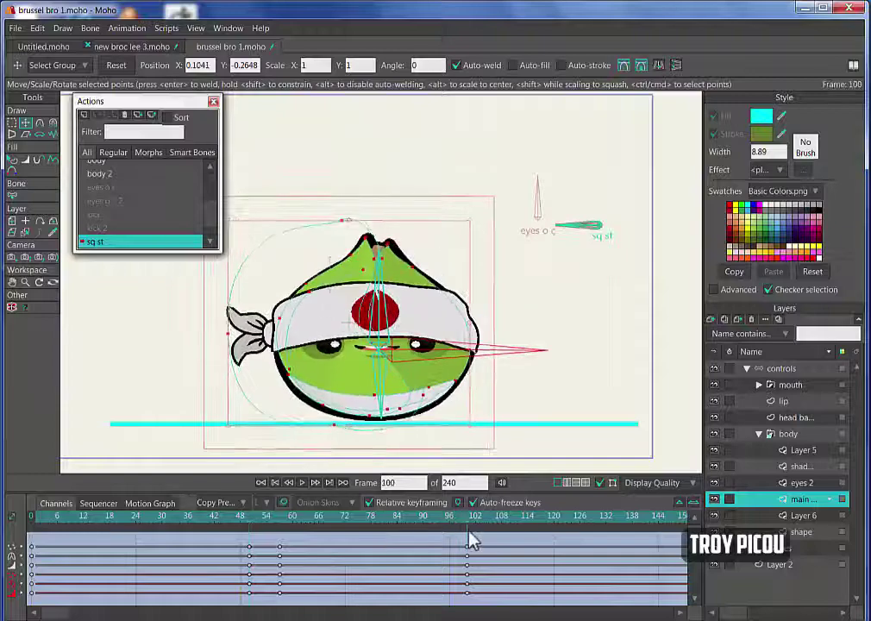
{"action": "left_click_drag", "start_coordinate": [470, 330], "coordinate": [478, 332]}
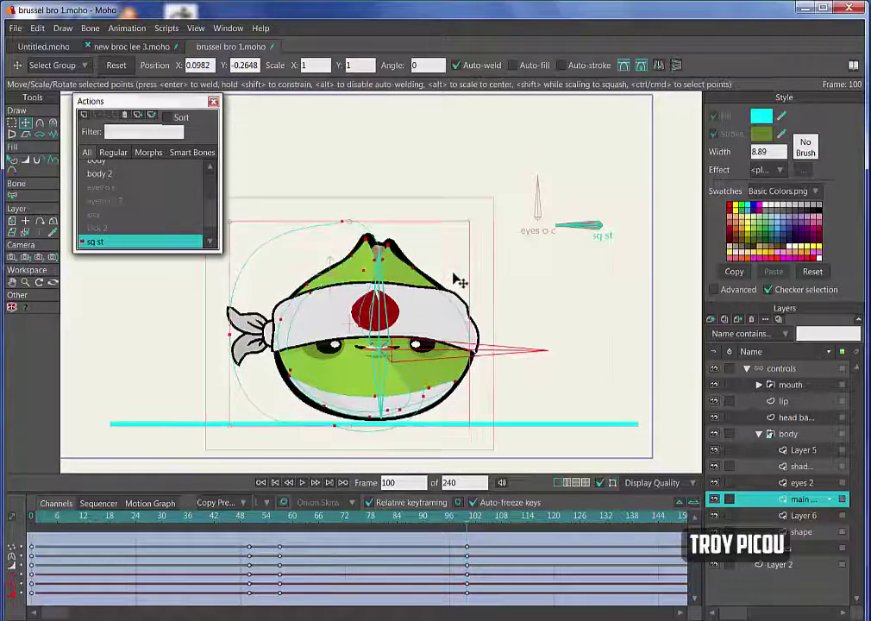
{"action": "left_click_drag", "start_coordinate": [459, 281], "coordinate": [463, 297]}
{"action": "mouse_move", "coordinate": [467, 529]}
{"action": "left_mouse_down"}
{"action": "mouse_move", "coordinate": [130, 533]}
{"action": "mouse_move", "coordinate": [259, 523]}
{"action": "mouse_move", "coordinate": [482, 536]}
{"action": "mouse_move", "coordinate": [469, 537]}
{"action": "left_mouse_up"}
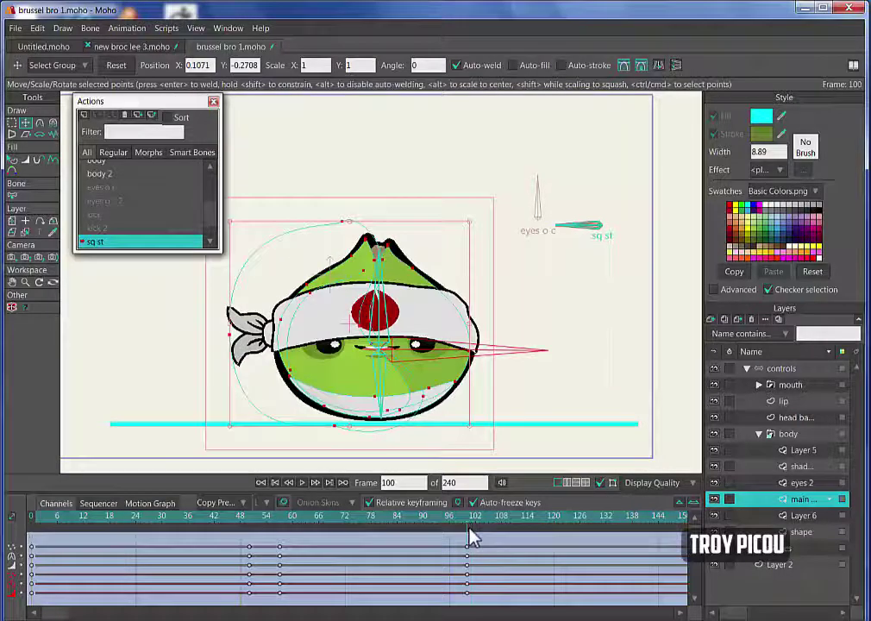
{"action": "left_click", "coordinate": [469, 327]}
{"action": "left_click_drag", "start_coordinate": [466, 324], "coordinate": [466, 325]}
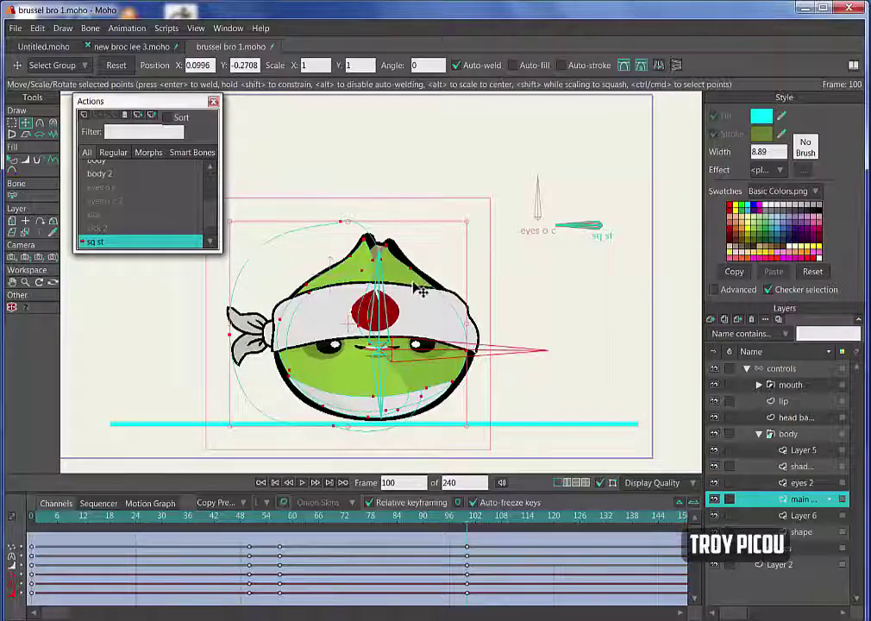
{"action": "left_click_drag", "start_coordinate": [465, 531], "coordinate": [42, 514]}
{"action": "left_click_drag", "start_coordinate": [219, 503], "coordinate": [31, 516]}
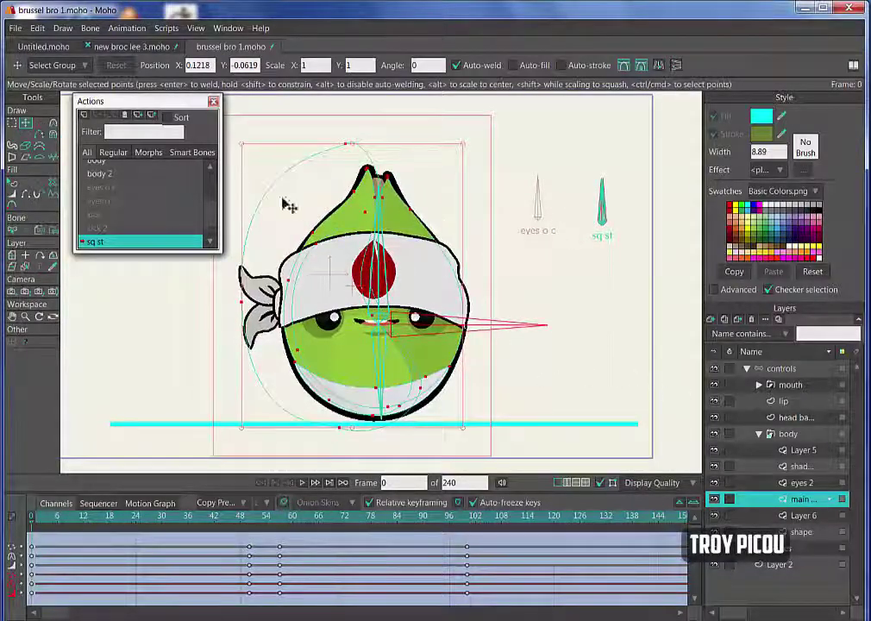
- Open the sq st 2 action and stretch the head bone upward to scale 1.34 at frame 102
{"action": "left_click_drag", "start_coordinate": [209, 222], "coordinate": [209, 234]}
{"action": "double_click", "coordinate": [159, 243]}
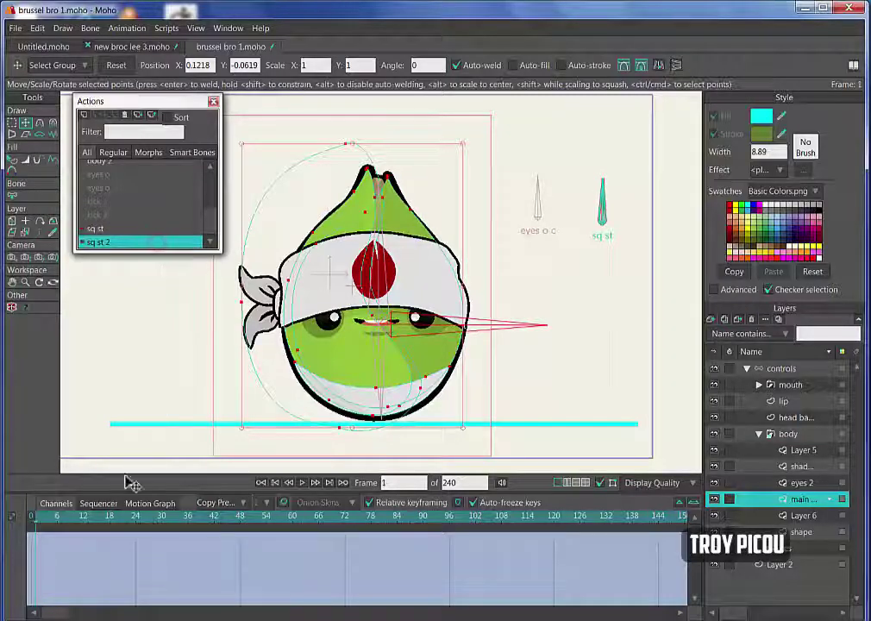
{"action": "left_click_drag", "start_coordinate": [35, 528], "coordinate": [479, 547]}
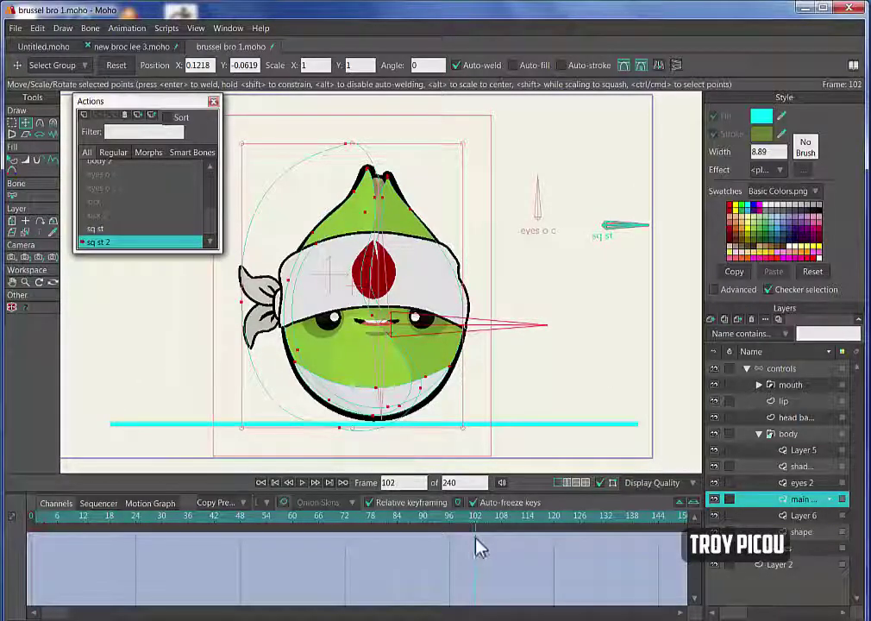
{"action": "left_click", "coordinate": [780, 369]}
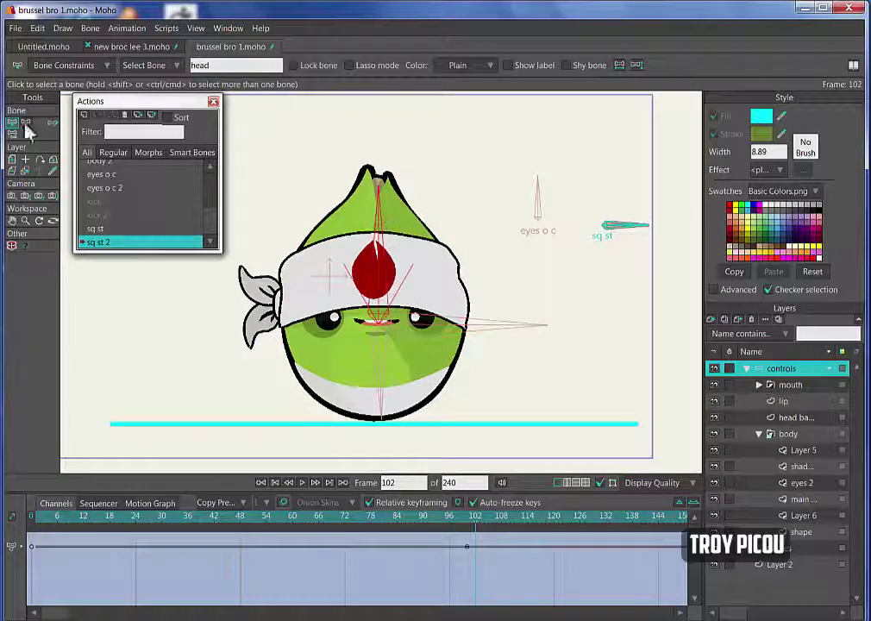
{"action": "left_click", "coordinate": [27, 123]}
{"action": "left_click_drag", "start_coordinate": [382, 200], "coordinate": [401, 188]}
{"action": "left_click", "coordinate": [382, 331]}
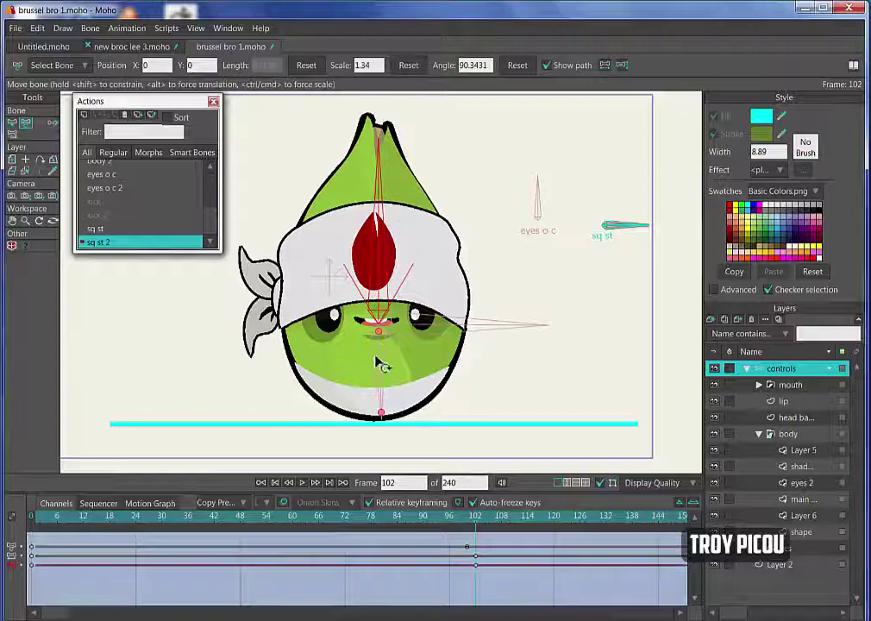
- Lengthen the lower body bone downward and raise the root bone to Y -0.1030 so the body rests on the ground line
{"action": "left_click", "coordinate": [383, 415]}
{"action": "left_click_drag", "start_coordinate": [384, 420], "coordinate": [400, 431]}
{"action": "left_click_drag", "start_coordinate": [399, 333], "coordinate": [399, 301]}
{"action": "left_click", "coordinate": [402, 298]}
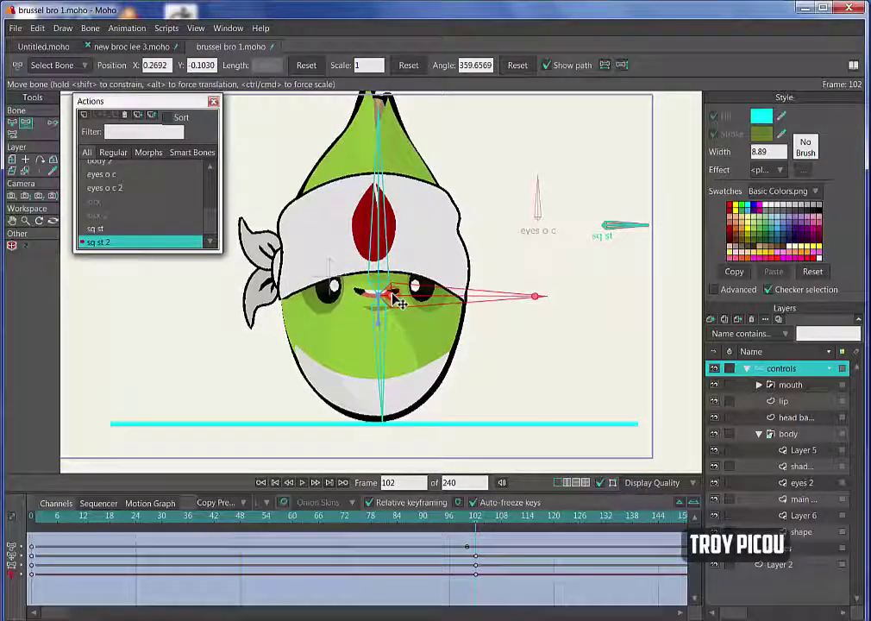
- Move the dial bone's frame 100 key to frame 102 and narrow the shape layer's outline on both sides there
{"action": "left_click", "coordinate": [469, 544]}
{"action": "mouse_move", "coordinate": [476, 523]}
{"action": "left_mouse_down"}
{"action": "mouse_move", "coordinate": [273, 530]}
{"action": "mouse_move", "coordinate": [481, 515]}
{"action": "mouse_move", "coordinate": [456, 498]}
{"action": "mouse_move", "coordinate": [78, 500]}
{"action": "mouse_move", "coordinate": [447, 518]}
{"action": "mouse_move", "coordinate": [475, 538]}
{"action": "left_mouse_up"}
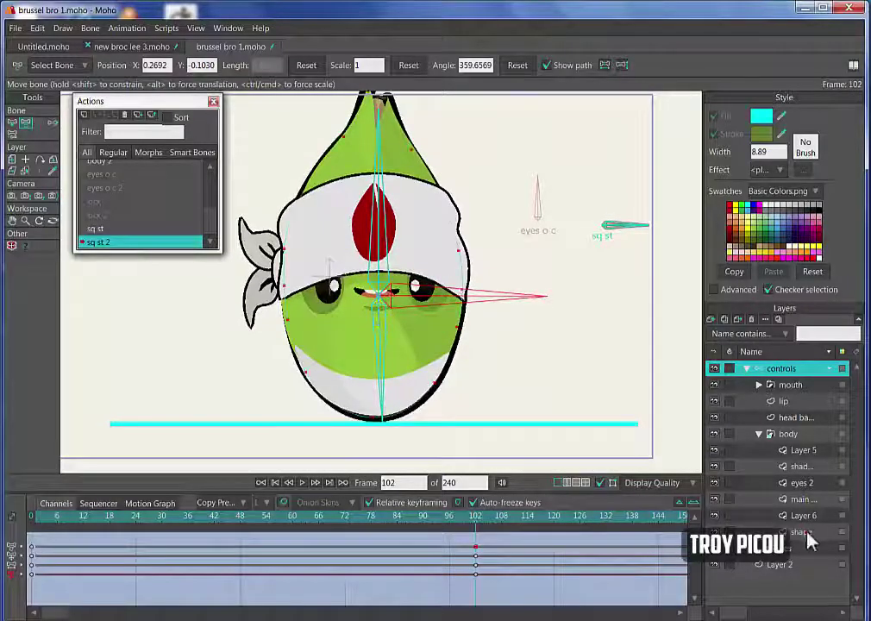
{"action": "left_click", "coordinate": [763, 533]}
{"action": "left_click", "coordinate": [27, 124]}
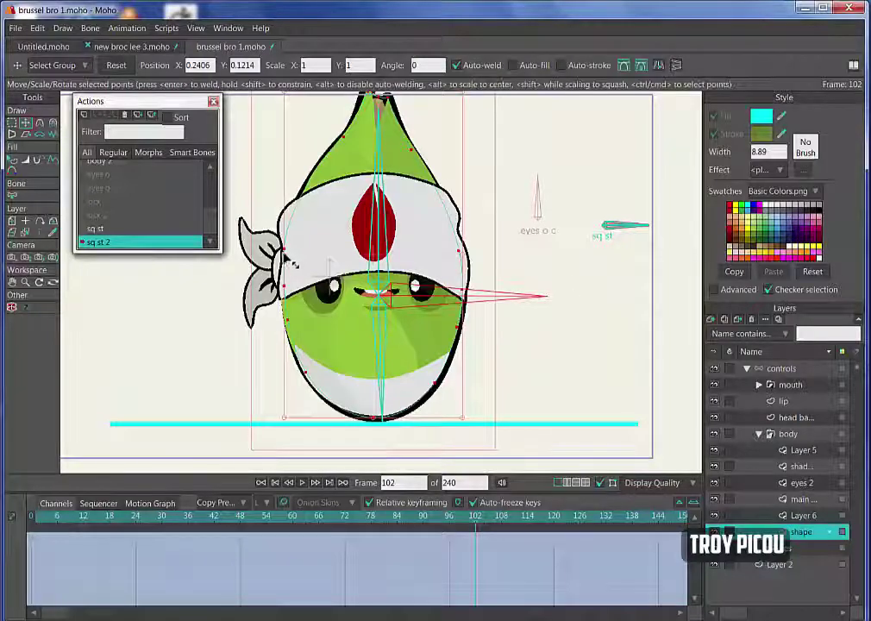
{"action": "left_click_drag", "start_coordinate": [285, 254], "coordinate": [291, 253]}
{"action": "left_click_drag", "start_coordinate": [463, 256], "coordinate": [460, 255]}
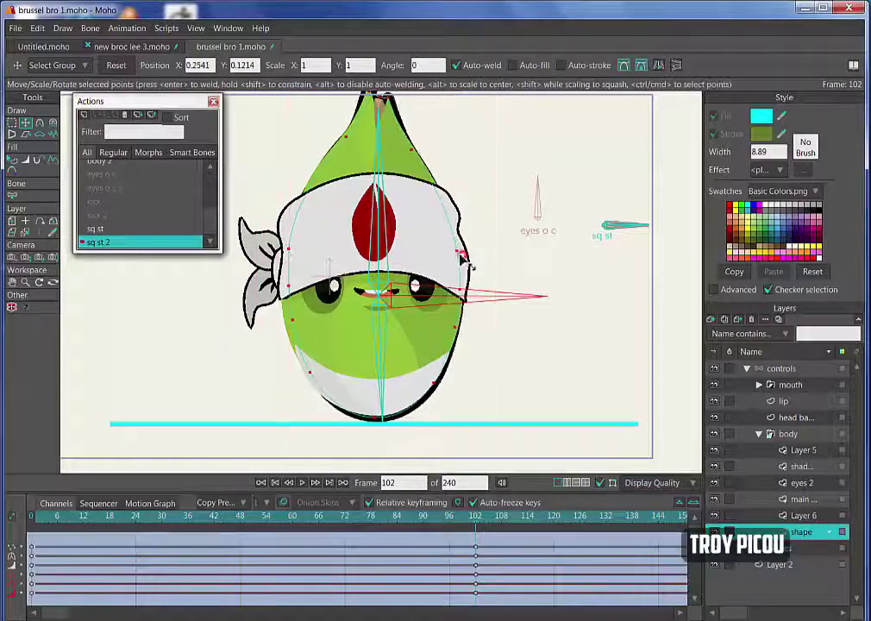
- Narrow the main body layer's shape inward from both sides at frame 102 to match the stretched outline
{"action": "left_click", "coordinate": [802, 499]}
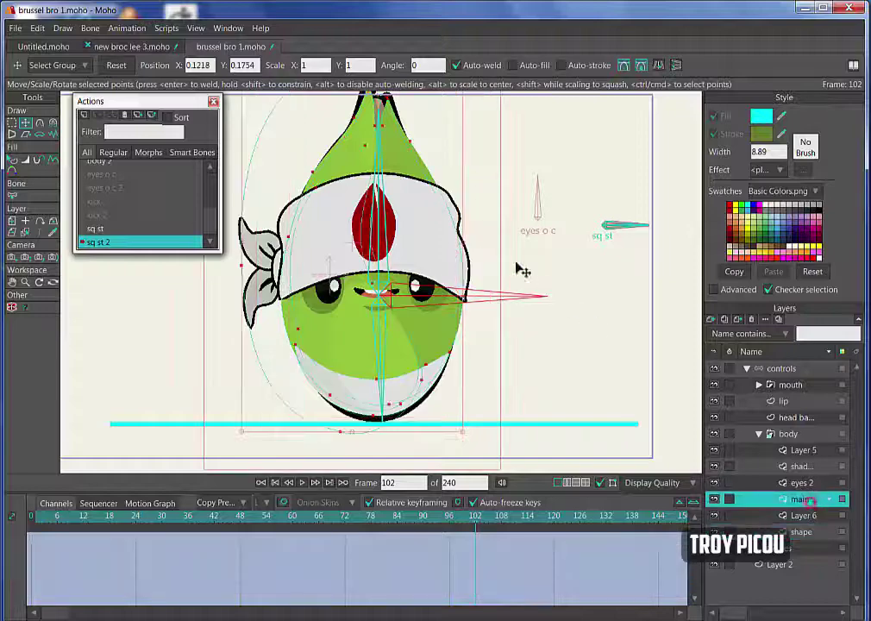
{"action": "left_click_drag", "start_coordinate": [243, 248], "coordinate": [255, 248]}
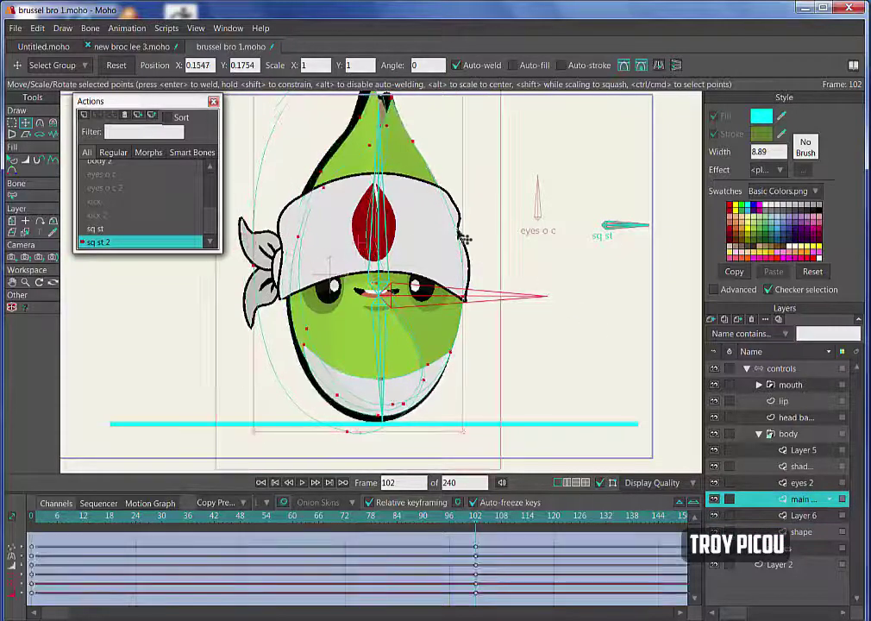
{"action": "left_click_drag", "start_coordinate": [464, 248], "coordinate": [457, 248]}
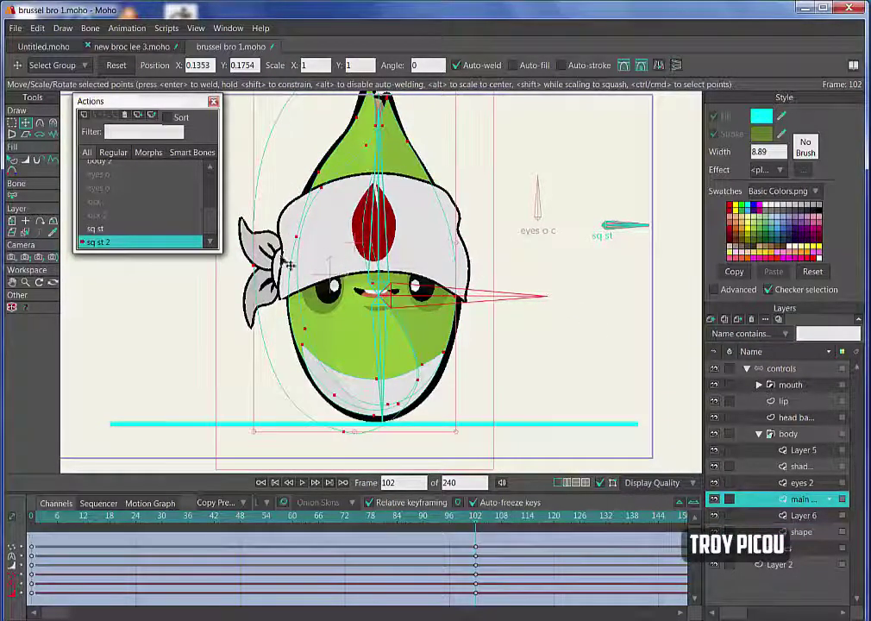
{"action": "left_click_drag", "start_coordinate": [255, 247], "coordinate": [258, 246]}
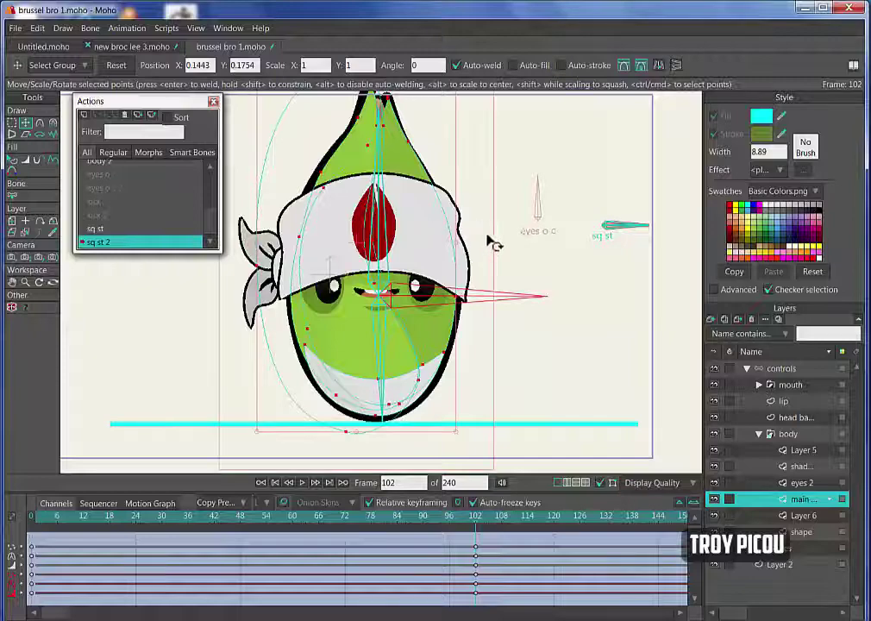
{"action": "left_click_drag", "start_coordinate": [466, 254], "coordinate": [463, 253]}
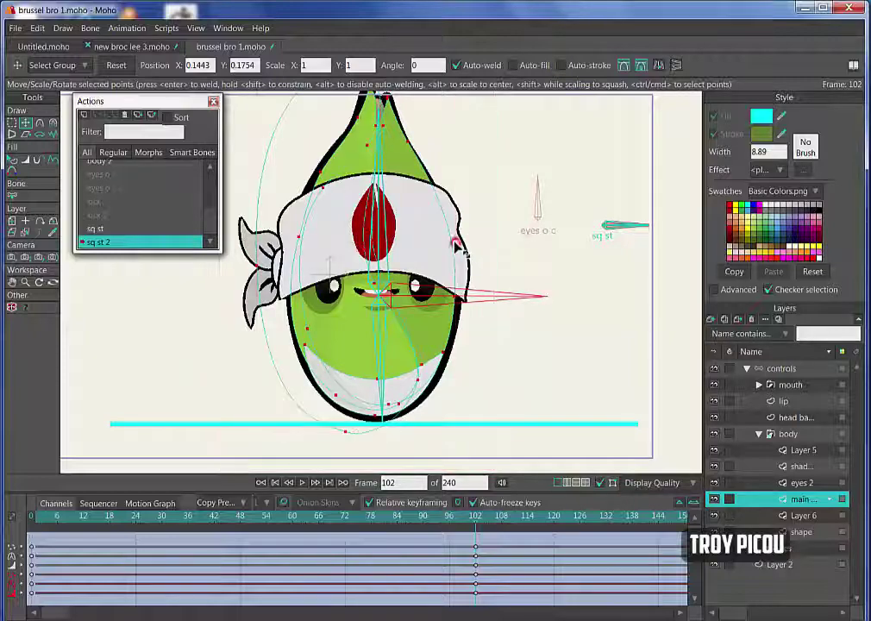
- Refine the main body layer's individual points and curve handles near the upper tip, the white base band and the underside
{"action": "left_click", "coordinate": [407, 144]}
{"action": "left_click_drag", "start_coordinate": [407, 144], "coordinate": [402, 123]}
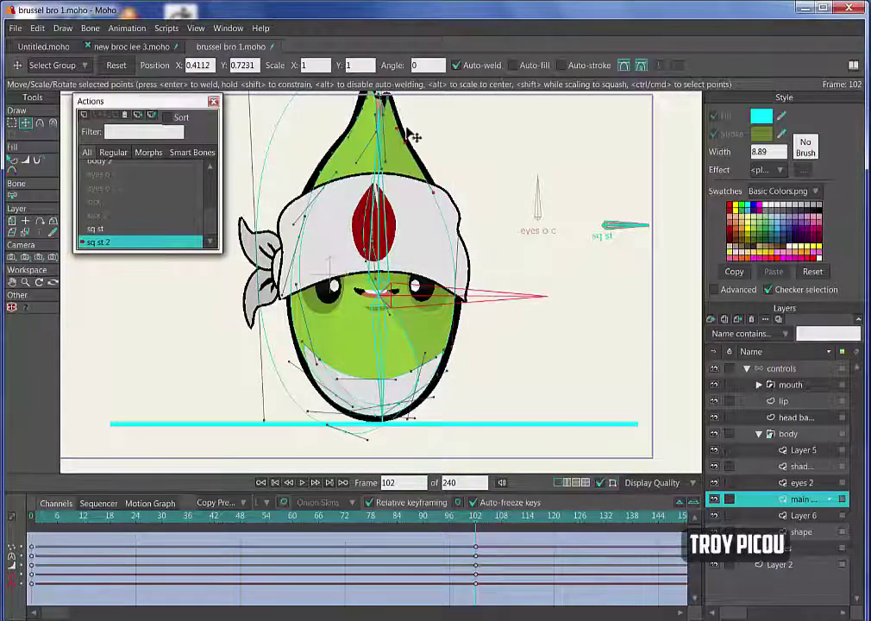
{"action": "left_click_drag", "start_coordinate": [310, 356], "coordinate": [305, 354]}
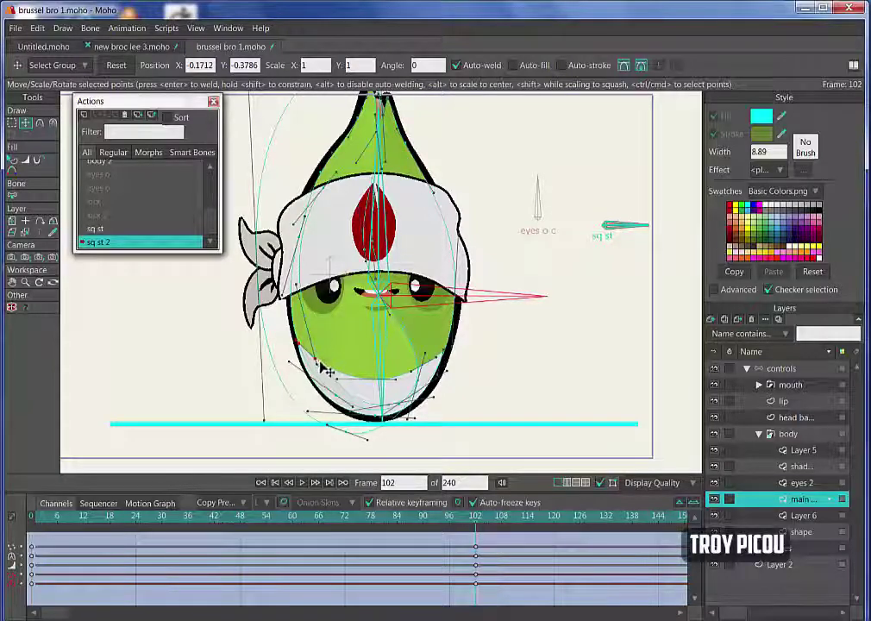
{"action": "left_click", "coordinate": [309, 411]}
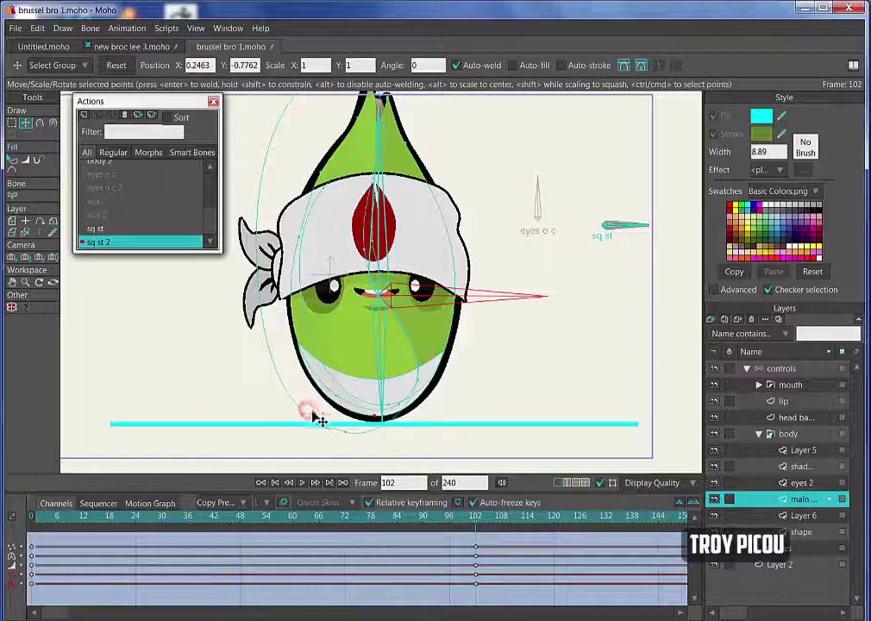
{"action": "left_click_drag", "start_coordinate": [313, 412], "coordinate": [313, 414]}
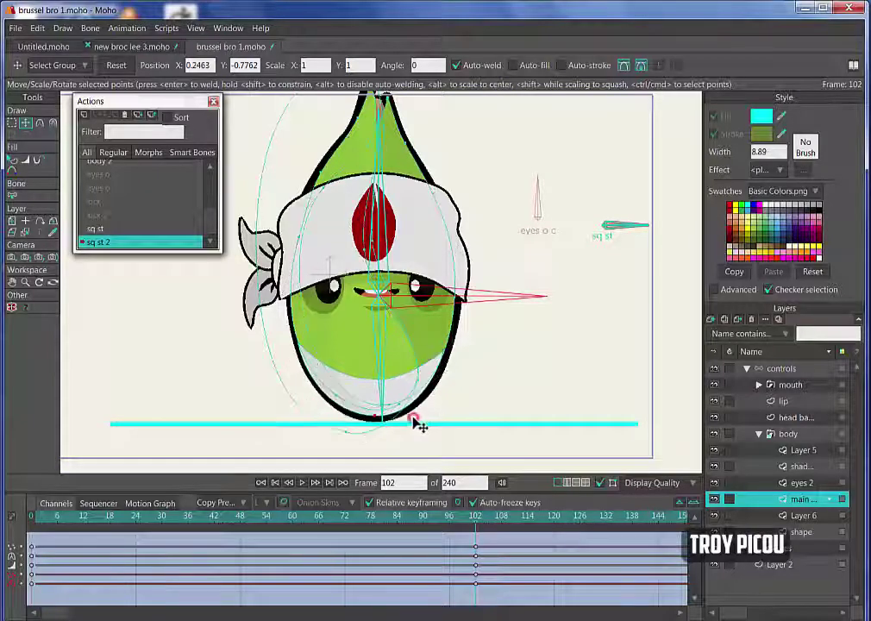
{"action": "left_click", "coordinate": [445, 353]}
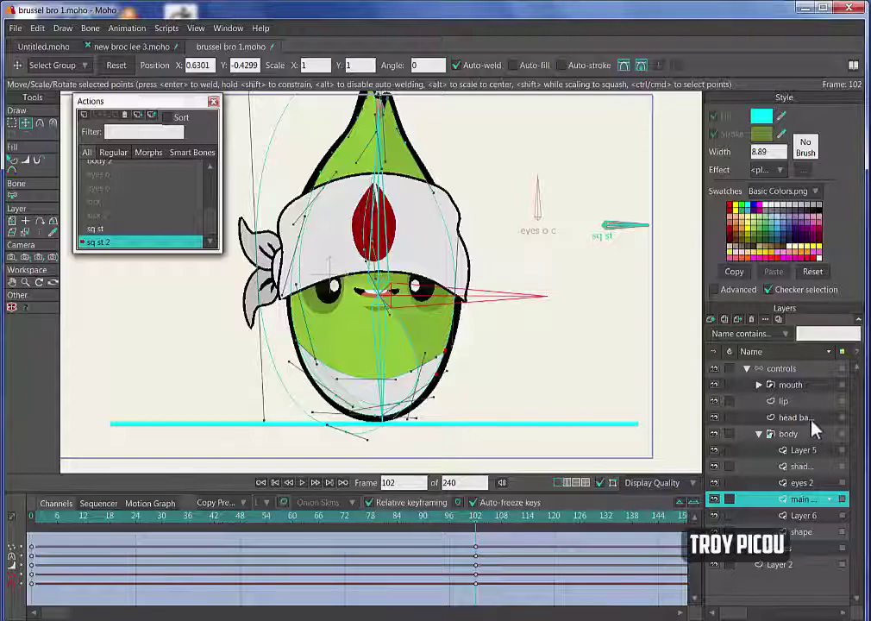
- Narrow the headband slightly from both sides at frame 102 and shift its knot tails inward to meet it
{"action": "left_click", "coordinate": [804, 417]}
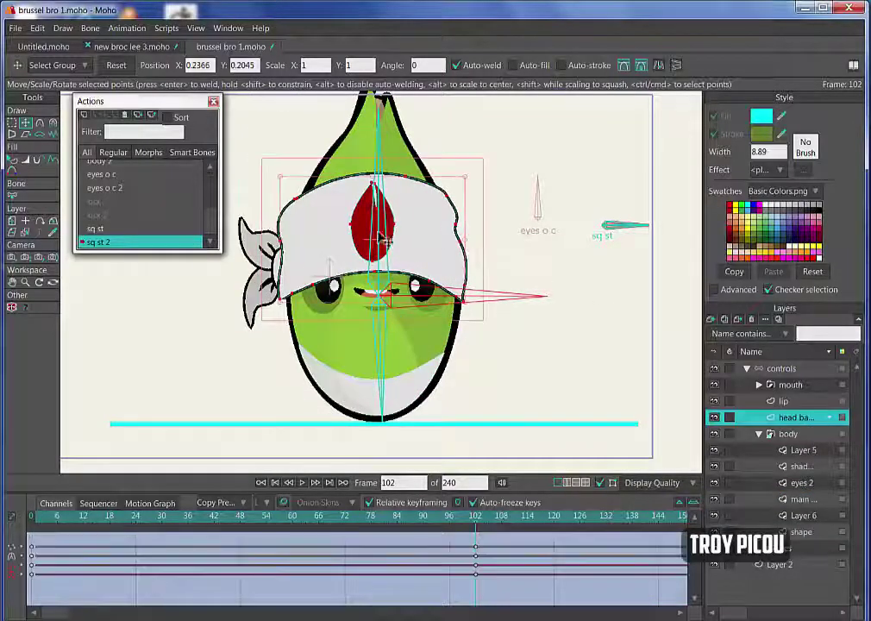
{"action": "left_click_drag", "start_coordinate": [284, 241], "coordinate": [288, 240]}
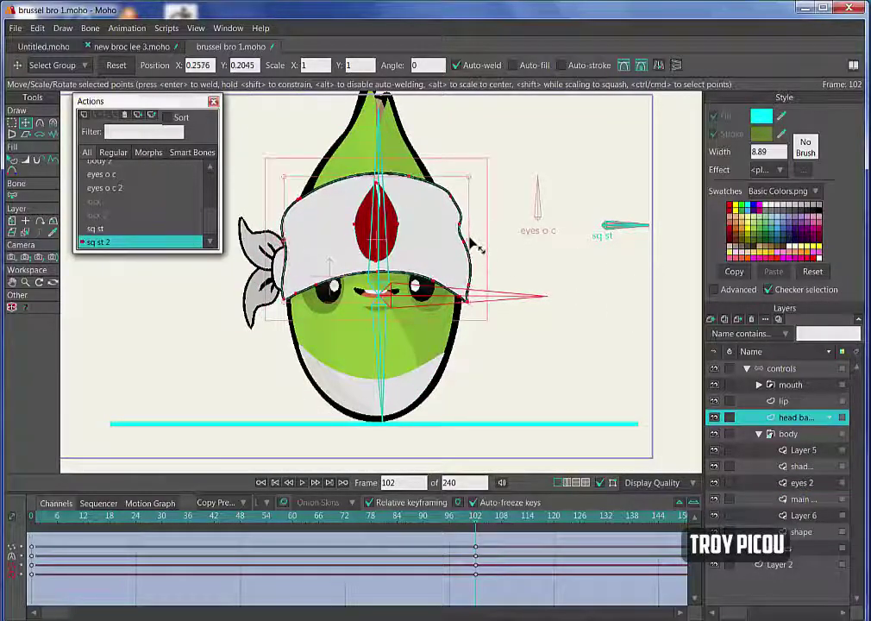
{"action": "left_click_drag", "start_coordinate": [470, 239], "coordinate": [467, 240]}
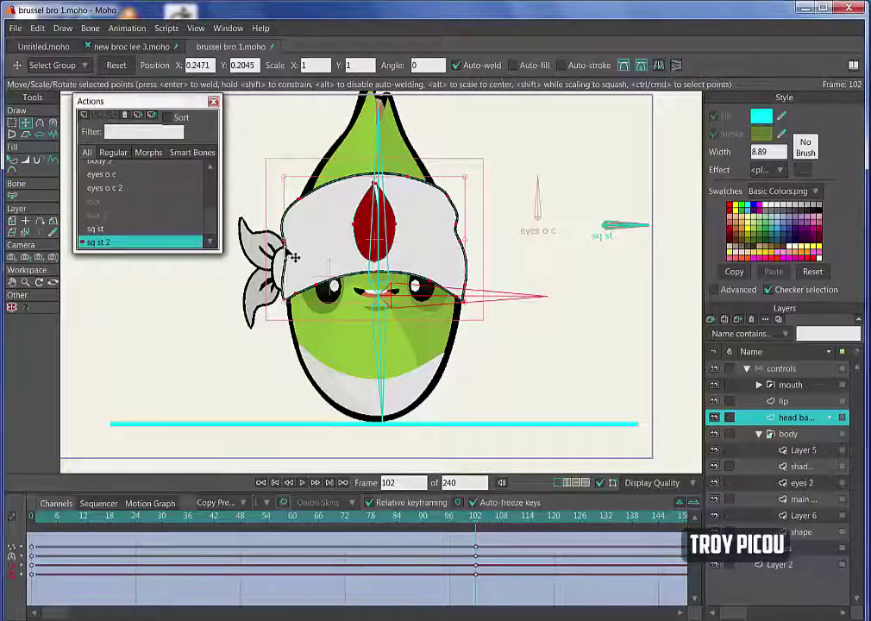
{"action": "left_click_drag", "start_coordinate": [294, 249], "coordinate": [297, 249]}
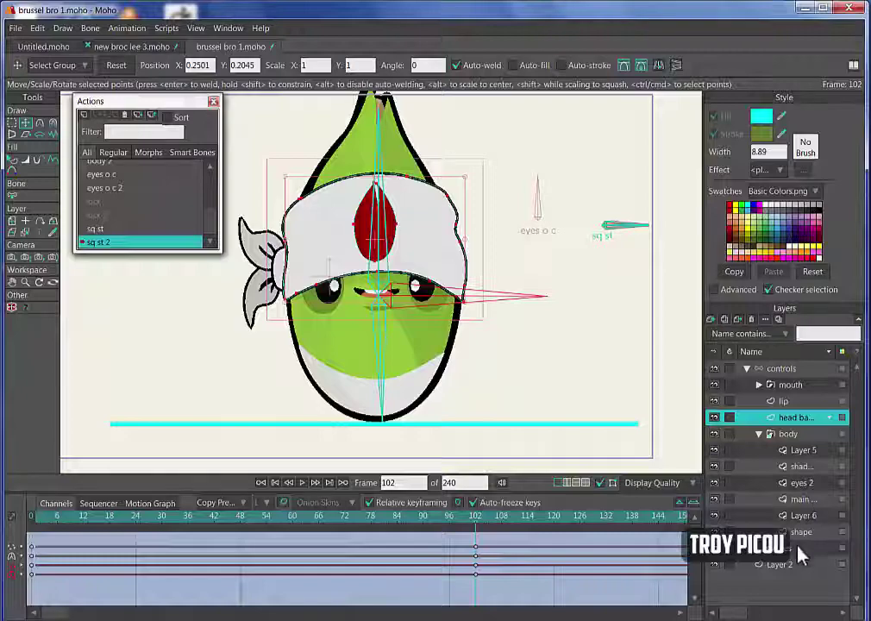
{"action": "left_click", "coordinate": [803, 548]}
{"action": "left_click_drag", "start_coordinate": [304, 271], "coordinate": [307, 266]}
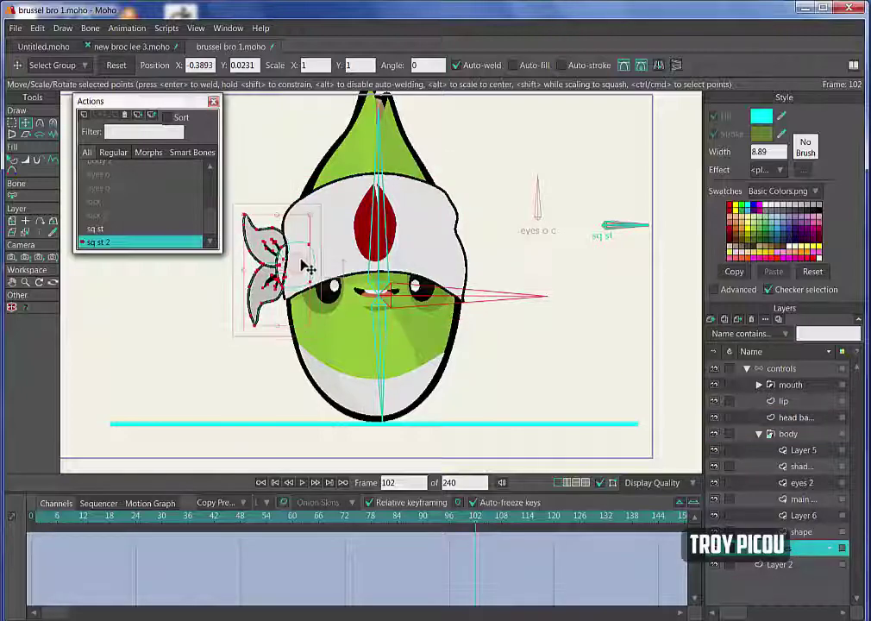
- Scrub the stretch motion back to frame 0, select the controls layer and return to the Mainline
{"action": "left_click_drag", "start_coordinate": [474, 521], "coordinate": [511, 496]}
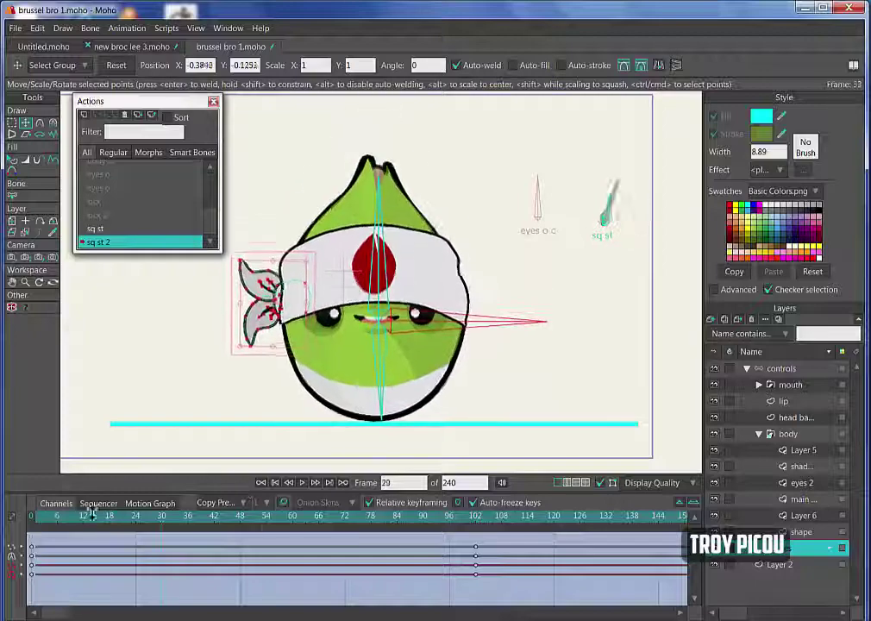
{"action": "left_click", "coordinate": [33, 511]}
{"action": "left_click", "coordinate": [792, 369]}
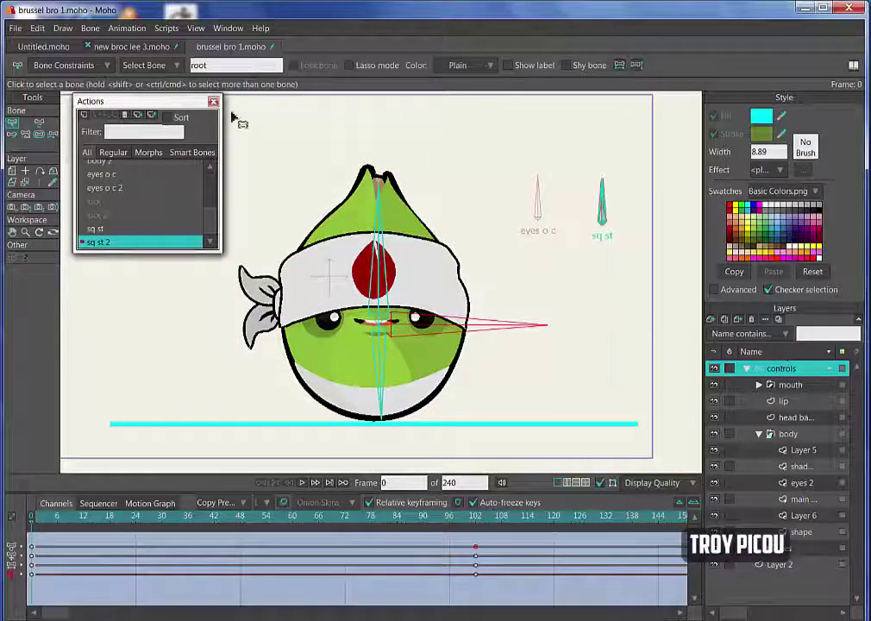
{"action": "left_click_drag", "start_coordinate": [191, 100], "coordinate": [188, 102]}
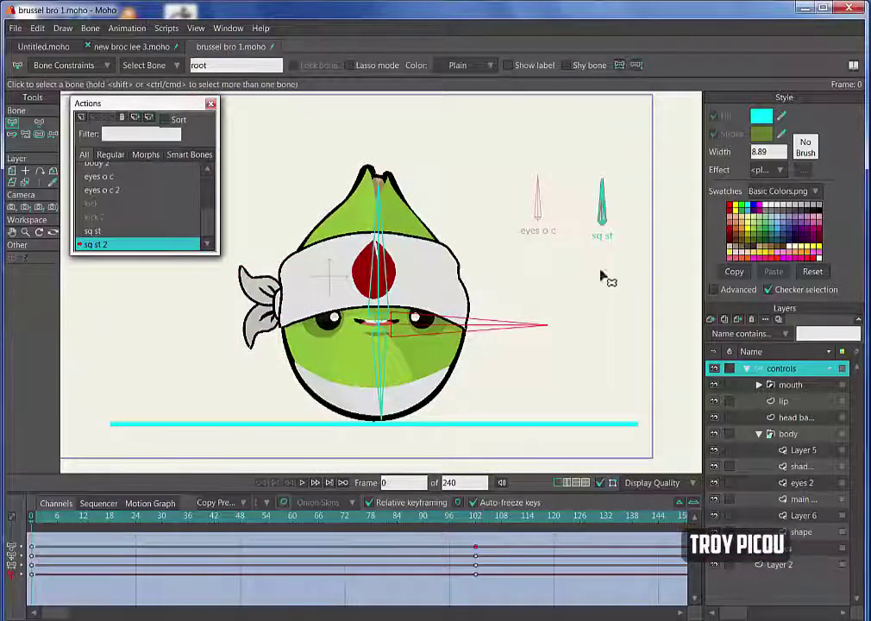
{"action": "scroll", "coordinate": [177, 183], "scroll_direction": "up", "scroll_amount": 3}
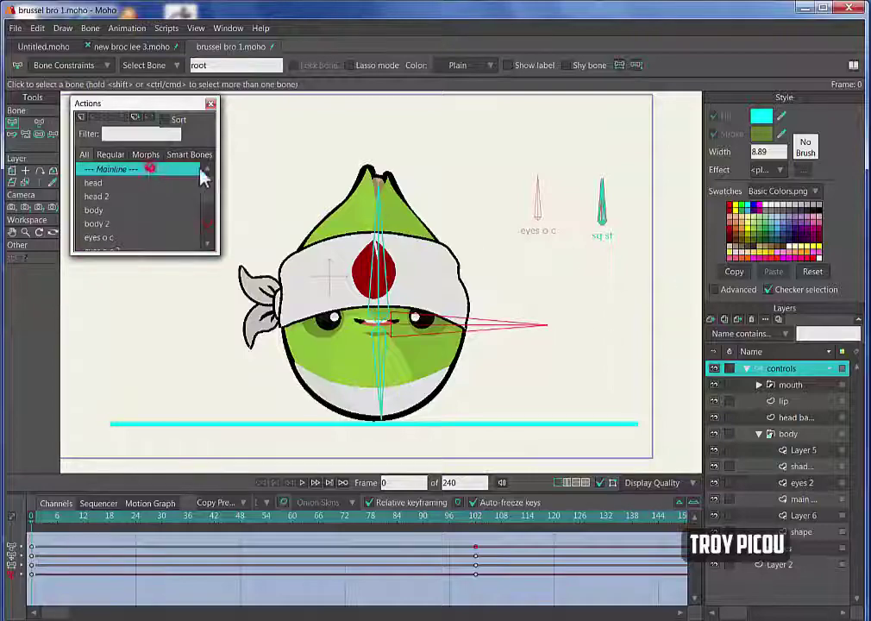
- Rotate the sq st dial bone clockwise with Manipulate Bones to test the character's stretch
{"action": "left_click", "coordinate": [610, 197]}
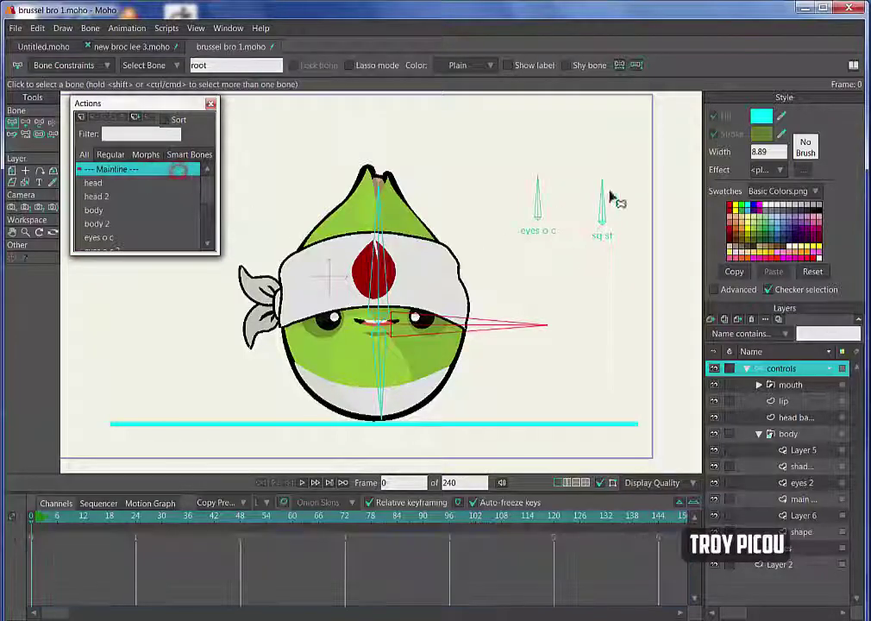
{"action": "left_click", "coordinate": [54, 123]}
{"action": "mouse_move", "coordinate": [605, 202]}
{"action": "left_mouse_down"}
{"action": "mouse_move", "coordinate": [616, 197]}
{"action": "mouse_move", "coordinate": [573, 249]}
{"action": "mouse_move", "coordinate": [576, 235]}
{"action": "mouse_move", "coordinate": [655, 187]}
{"action": "mouse_move", "coordinate": [566, 219]}
{"action": "mouse_move", "coordinate": [593, 214]}
{"action": "mouse_move", "coordinate": [623, 181]}
{"action": "mouse_move", "coordinate": [609, 192]}
{"action": "left_mouse_up"}
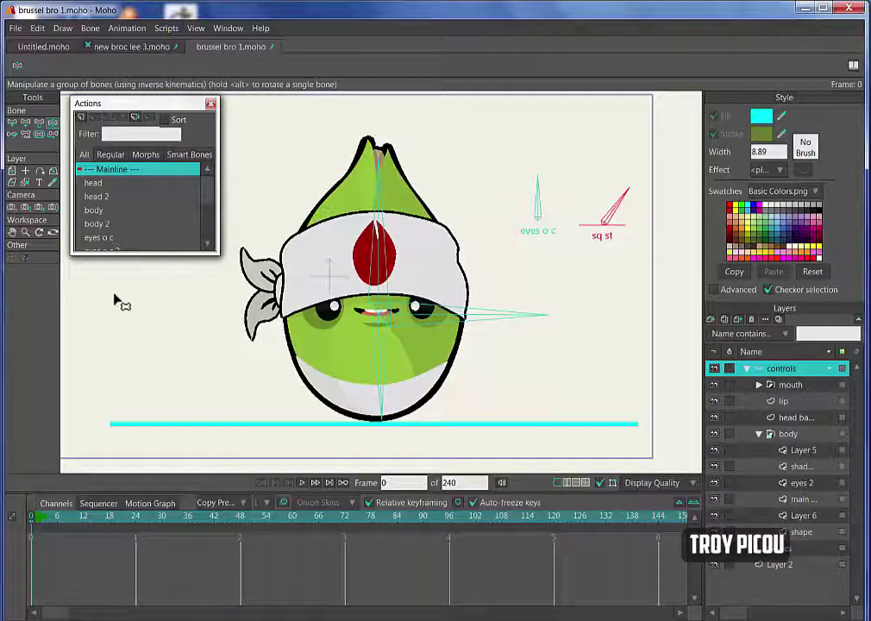
{"action": "mouse_move", "coordinate": [237, 619]}
{"action": "left_click", "coordinate": [237, 593]}
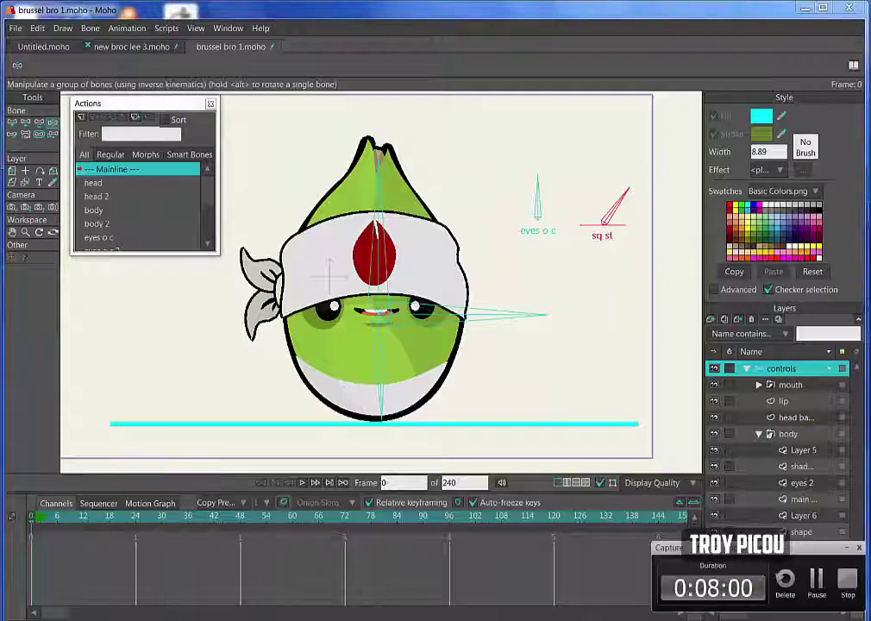